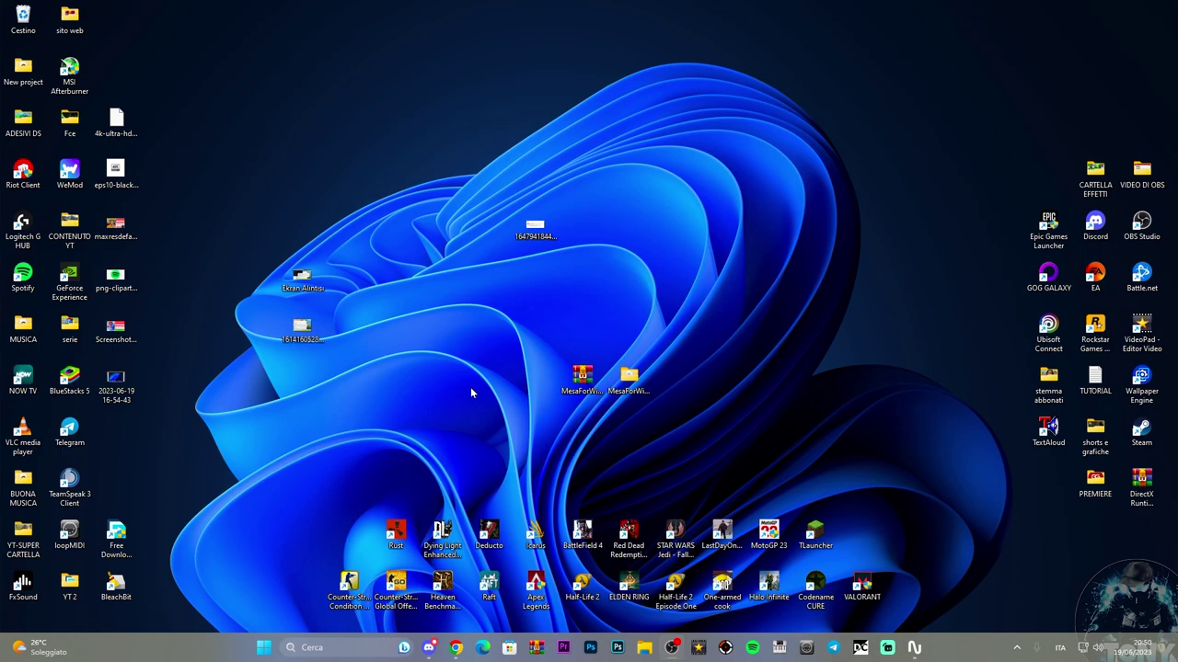
# - View the Minecraft OpenGL error screenshot and check the Minecraft system requirements in the browser's Google results
pyautogui.doubleClick(541, 236)
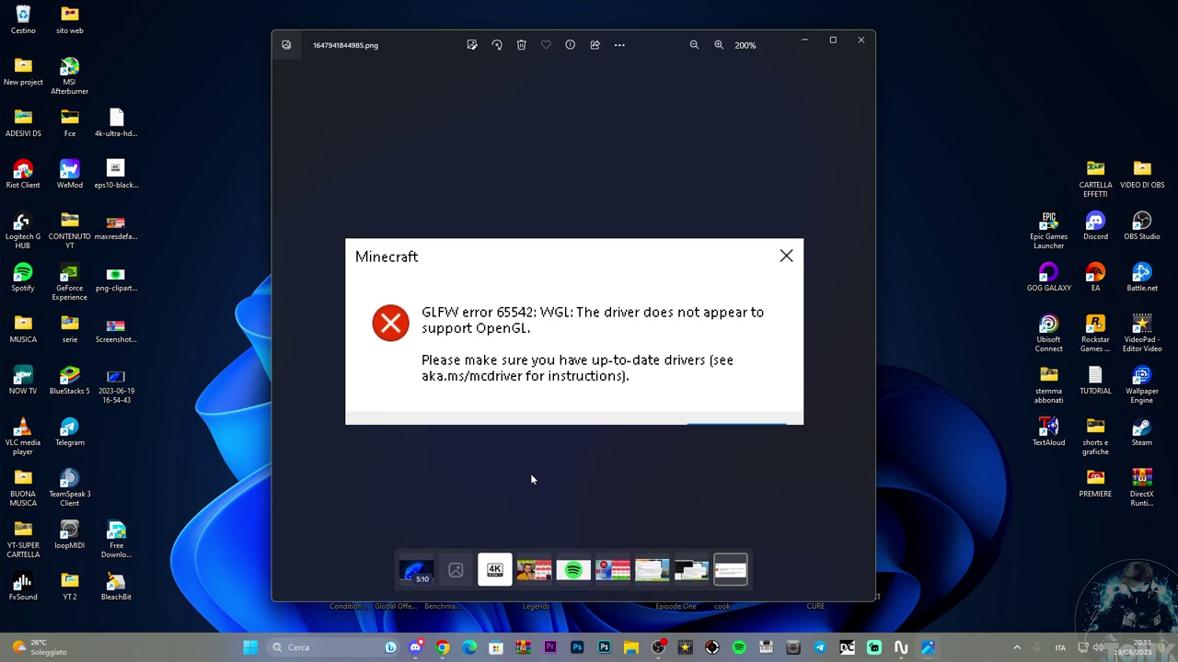
pyautogui.click(441, 650)
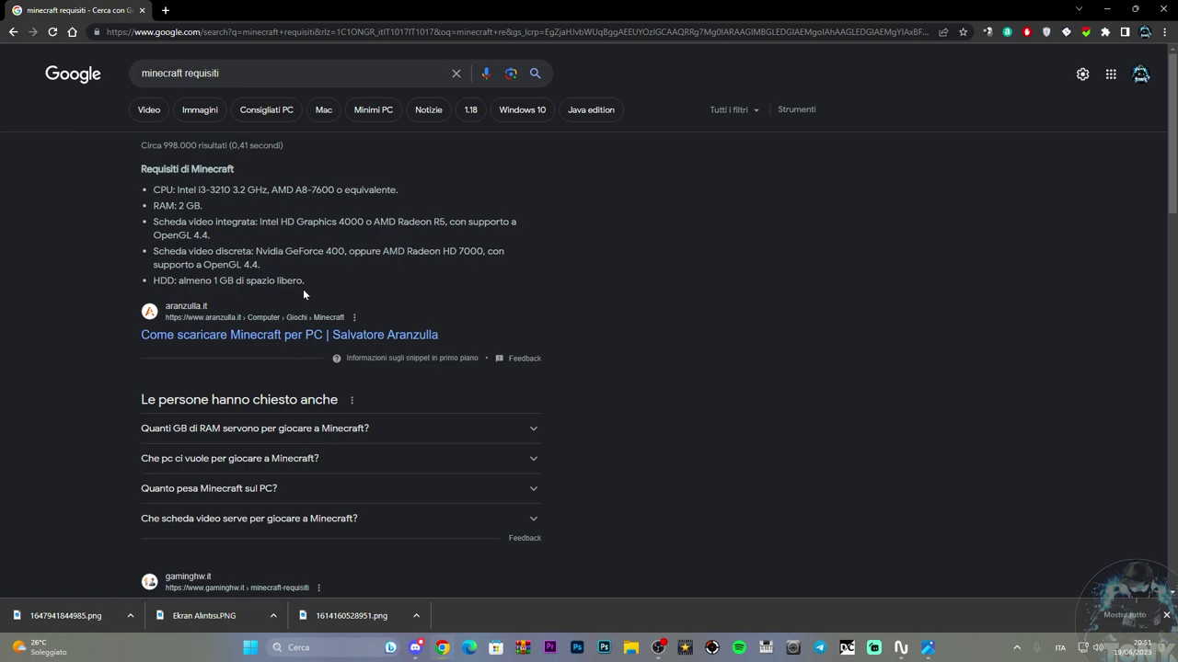
pyautogui.click(1105, 7)
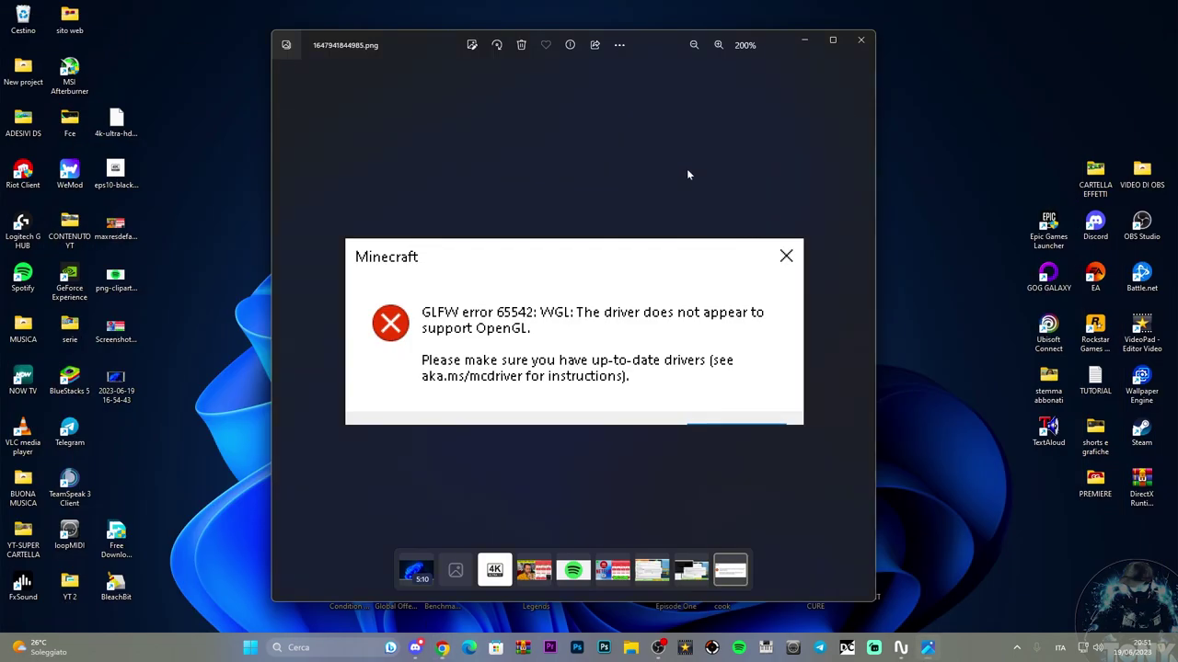
pyautogui.click(805, 40)
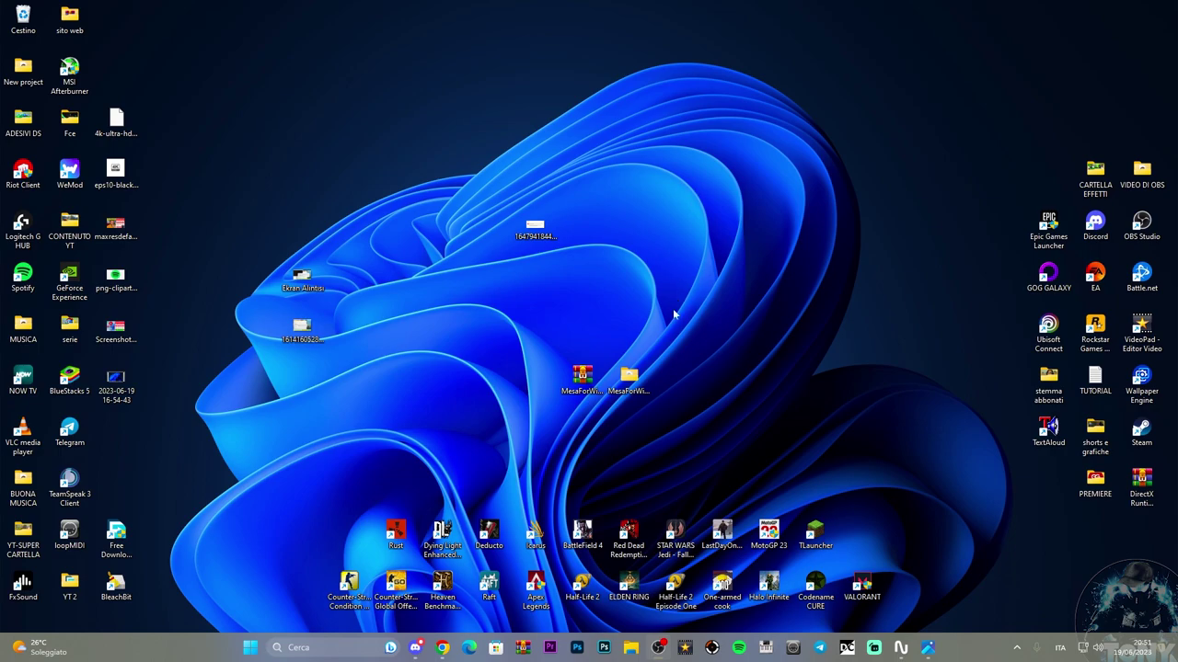
# - Extract the MesaForWindows-x64-20.1.8 archive on the desktop into a folder of the same name with WinRAR
pyautogui.click(577, 385)
pyautogui.click(619, 323)
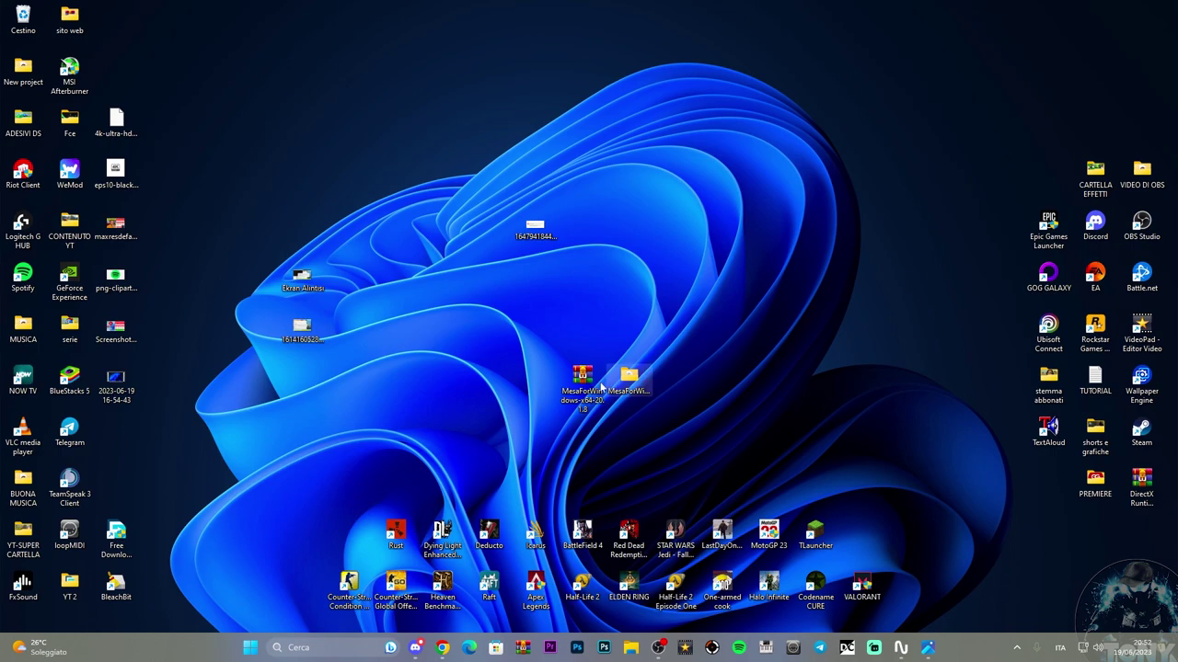
pyautogui.moveTo(579, 377); pyautogui.dragTo(443, 366)
pyautogui.rightClick(442, 368)
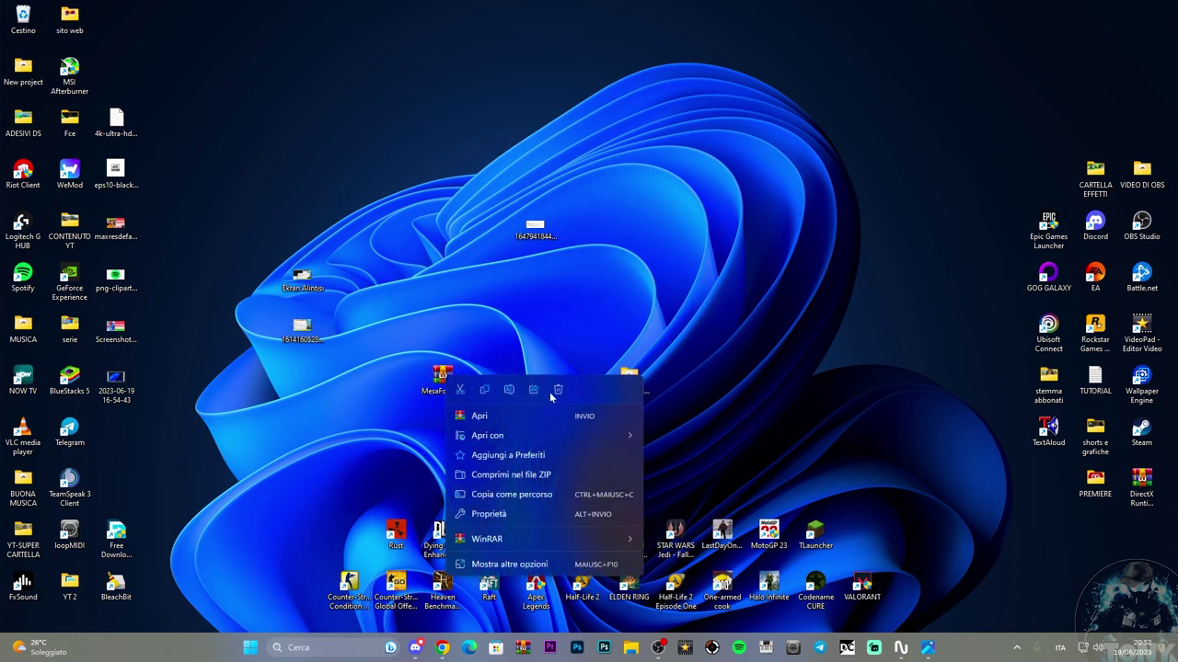
pyautogui.moveTo(517, 540)
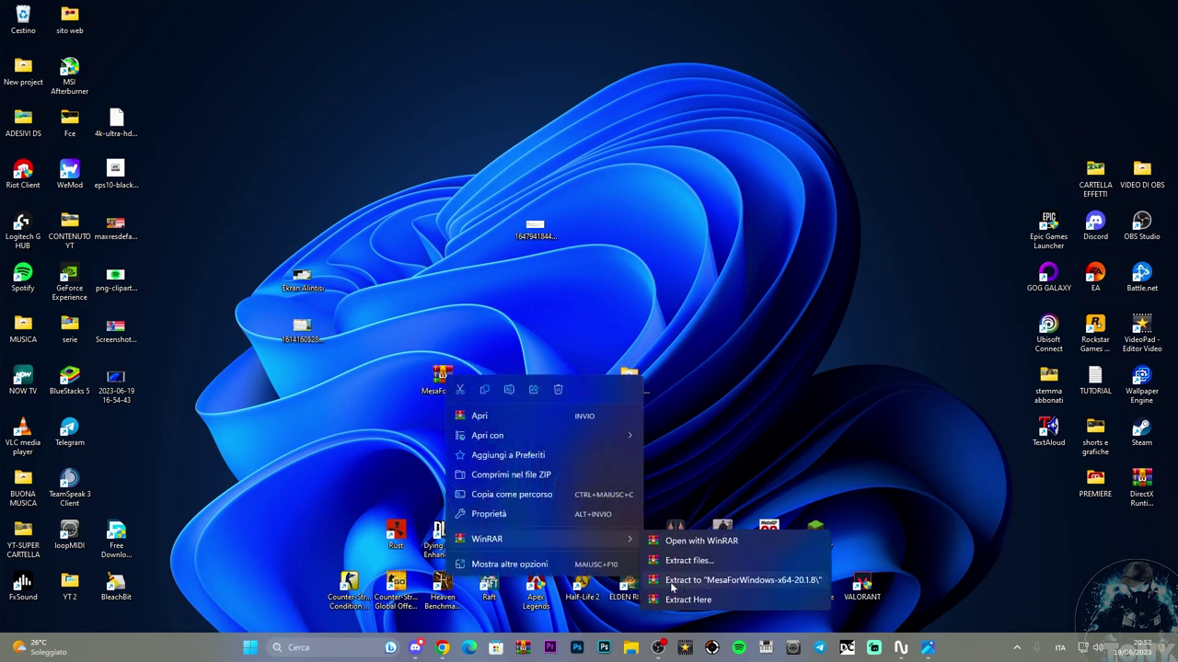
pyautogui.click(743, 582)
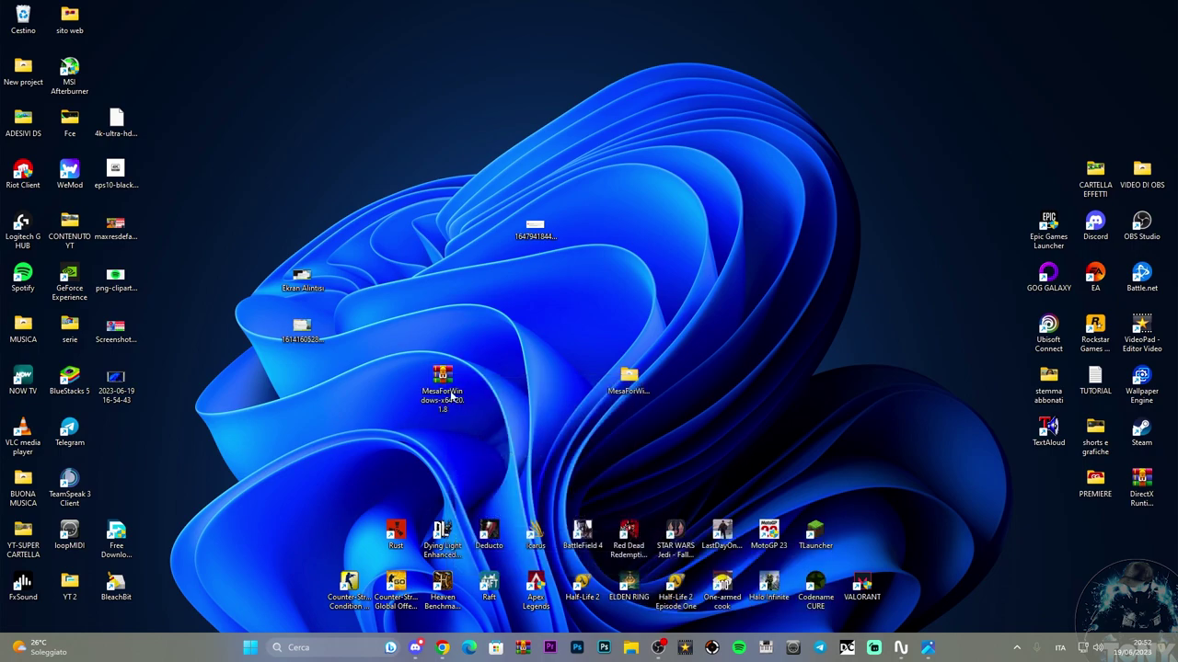
# - Open the extracted MesaForWindows-x64-20.1.8 folder and copy the opengl32.dll file
pyautogui.click(629, 380)
pyautogui.doubleClick(633, 381)
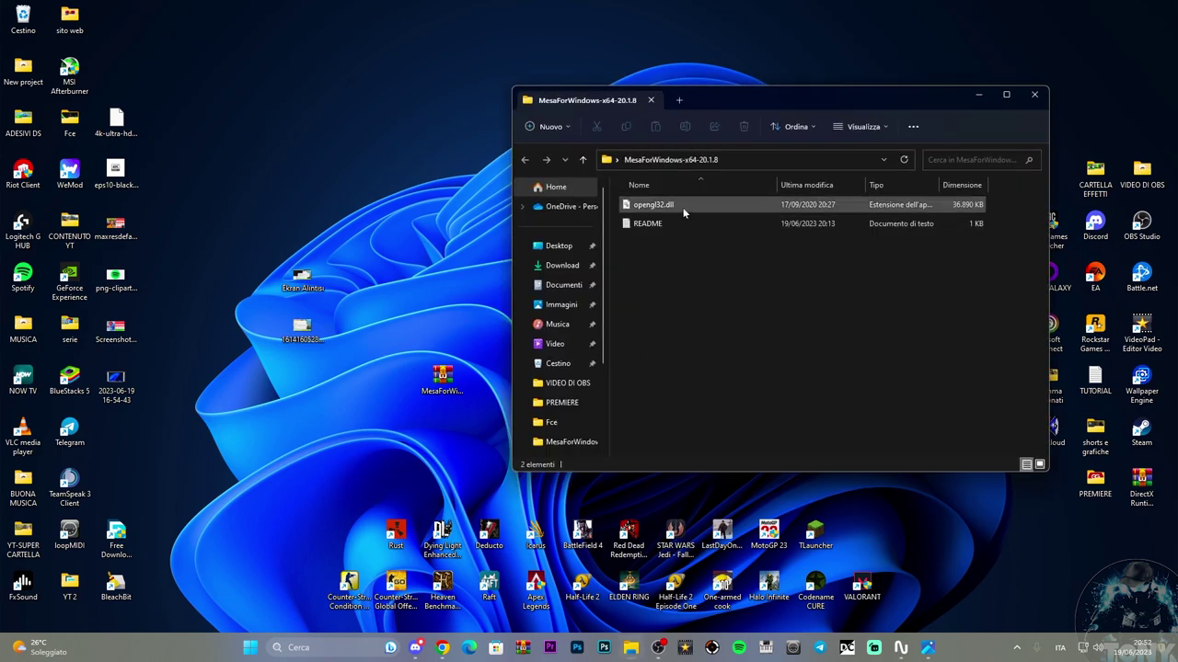
pyautogui.moveTo(799, 94); pyautogui.dragTo(722, 93)
pyautogui.click(602, 207)
pyautogui.rightClick(615, 208)
pyautogui.click(647, 375)
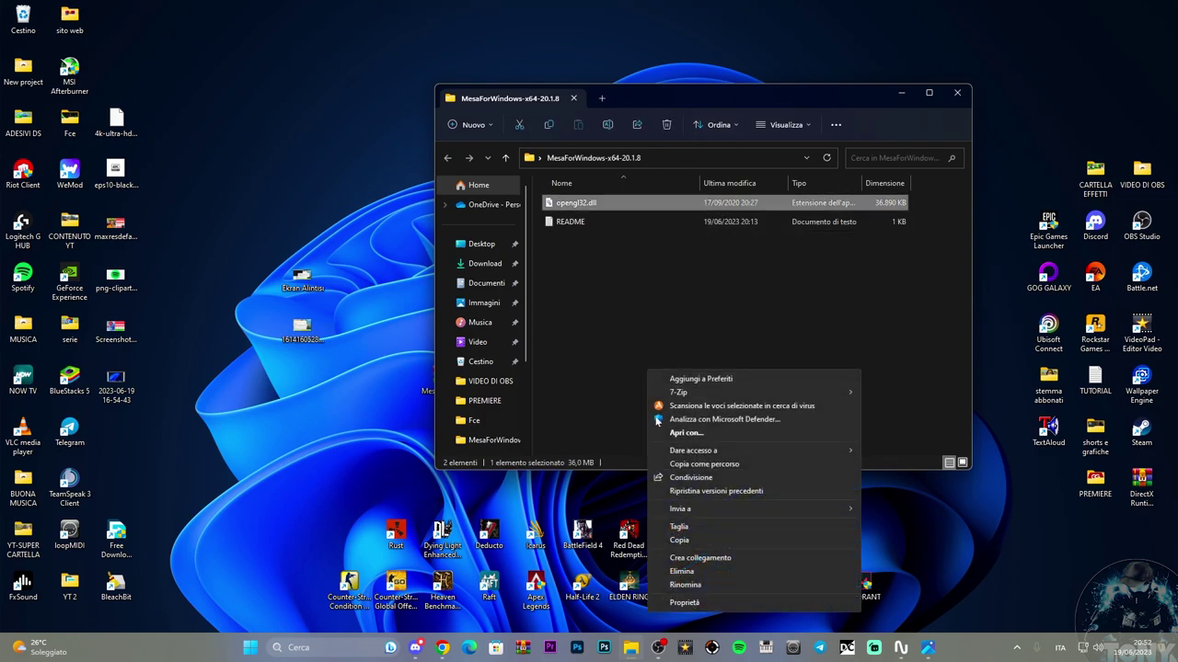
pyautogui.click(679, 540)
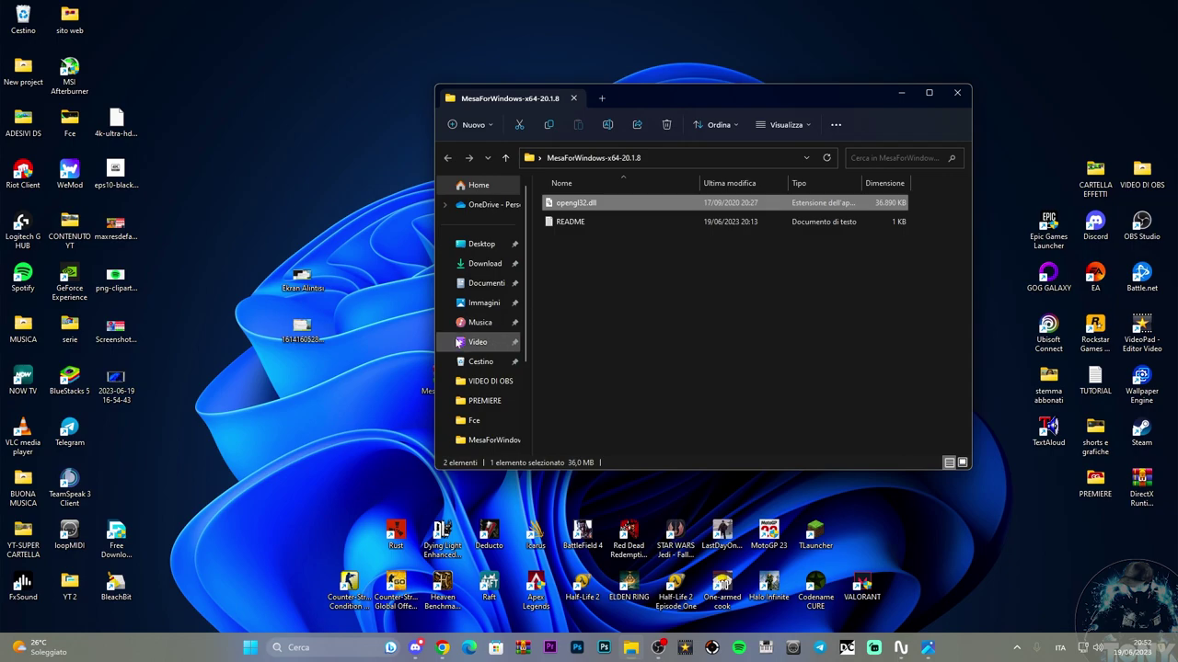
# - Go to the Programmi folder on Disco locale (C:) and locate the Java folder
pyautogui.scroll(-3, 458, 341)
pyautogui.click(482, 361)
pyautogui.click(616, 214)
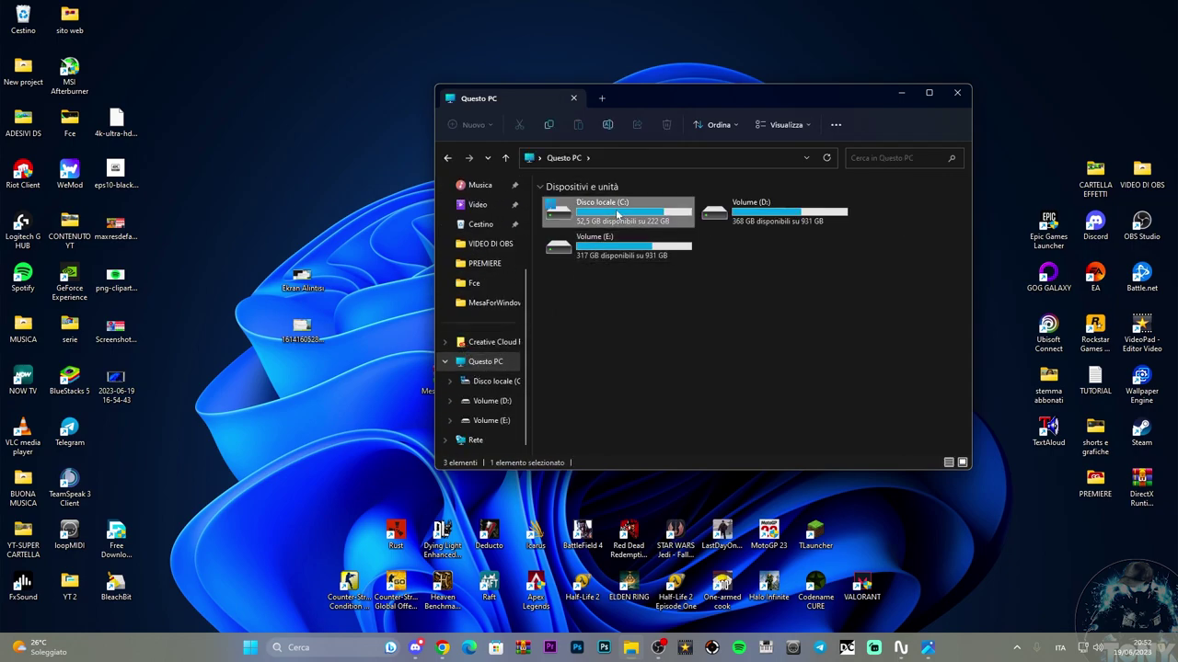
pyautogui.doubleClick(617, 213)
pyautogui.doubleClick(597, 300)
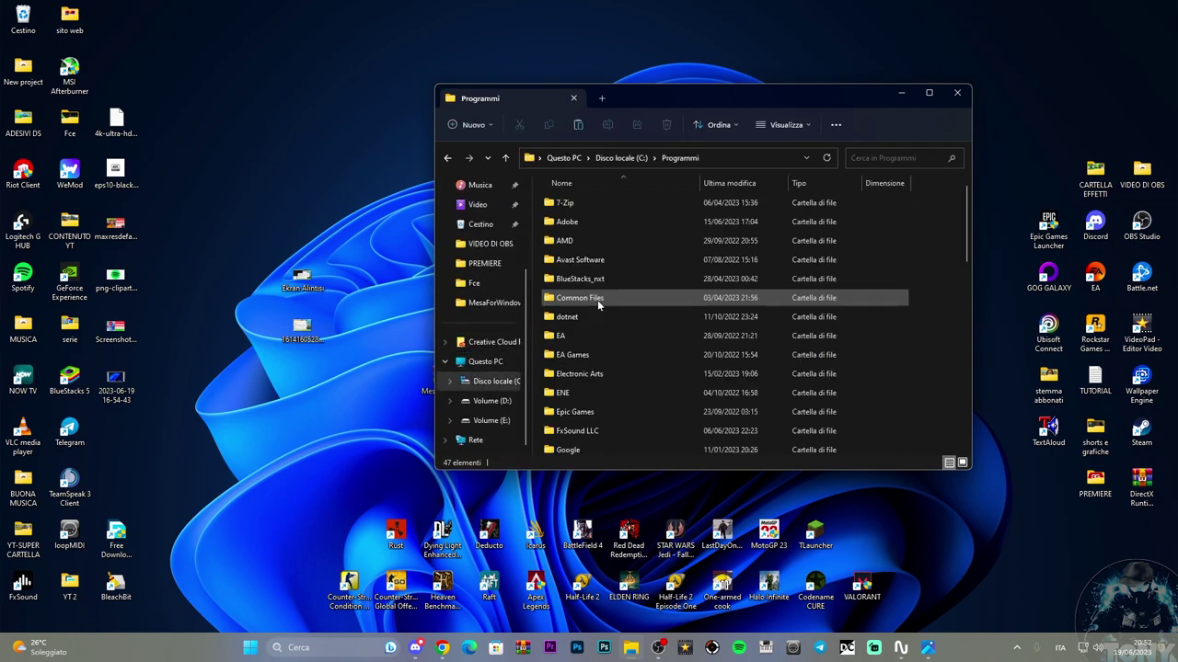
pyautogui.scroll(-6, 640, 271)
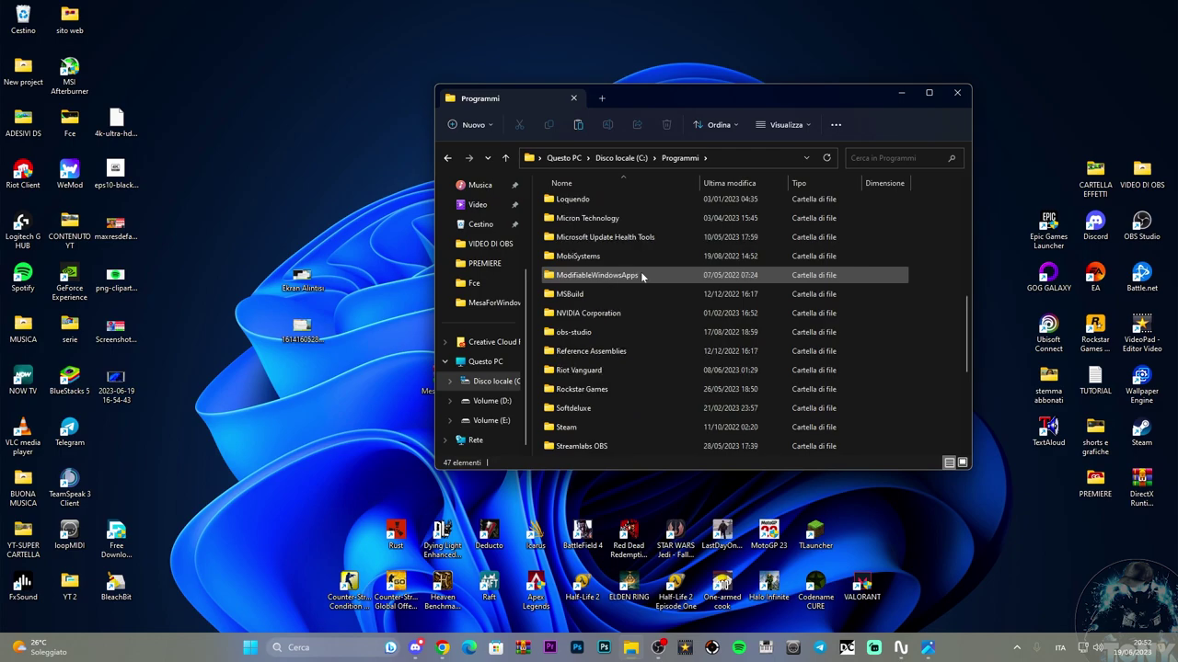
pyautogui.scroll(2, 640, 271)
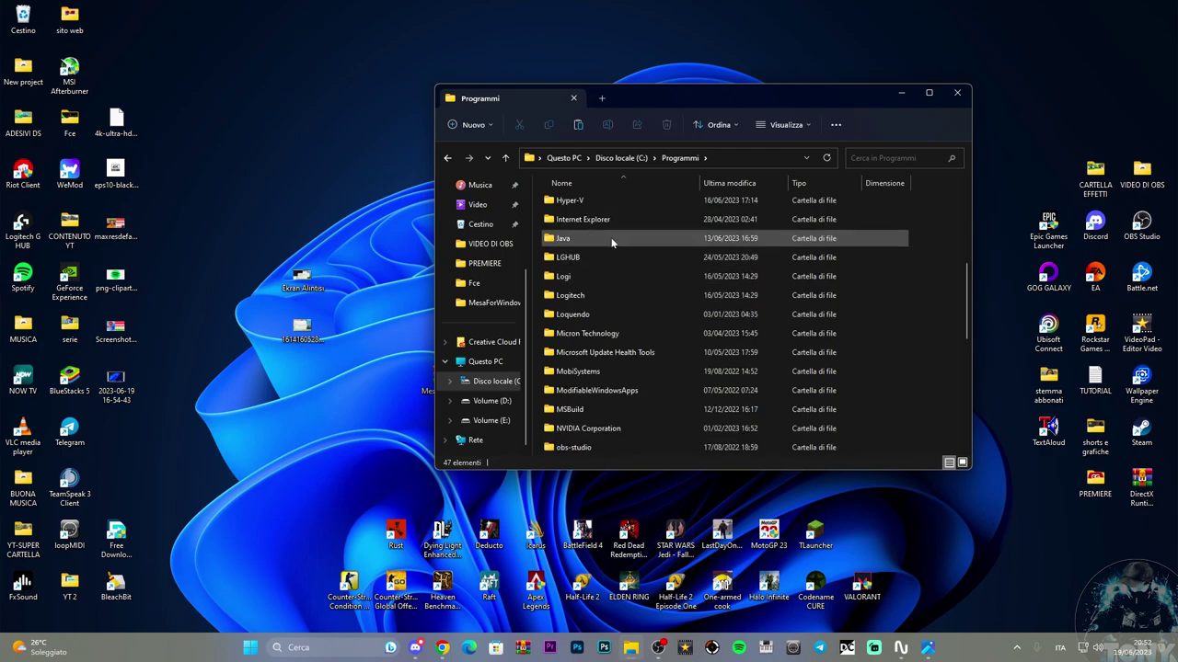
pyautogui.moveTo(675, 92); pyautogui.dragTo(650, 107)
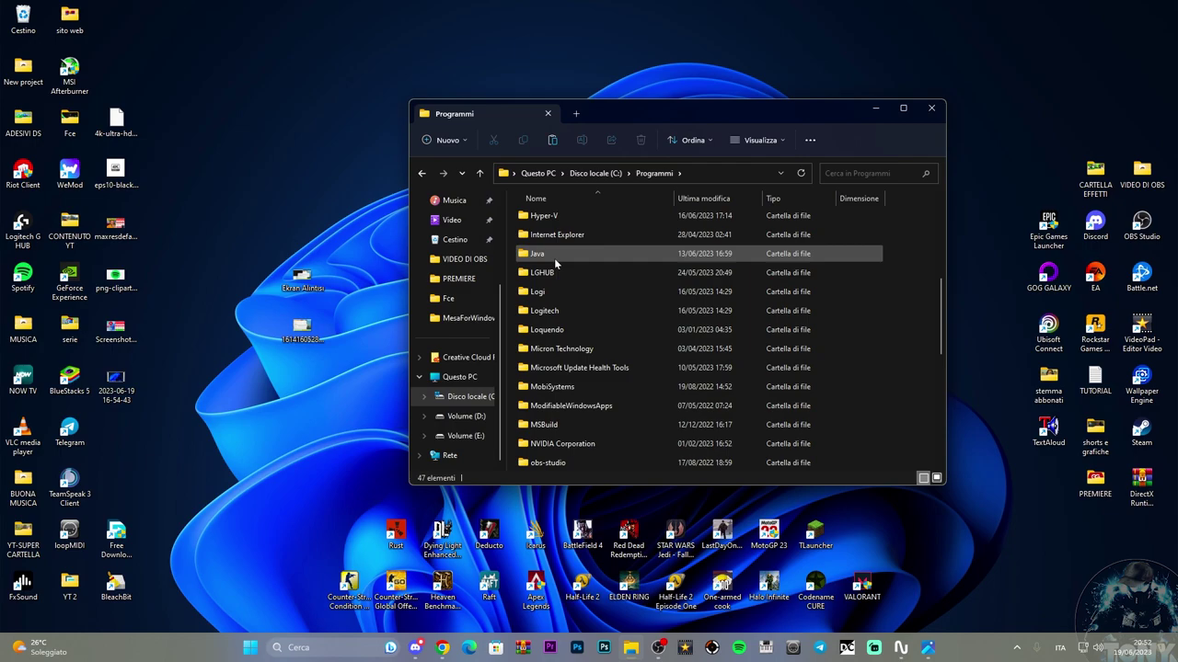
pyautogui.moveTo(554, 257)
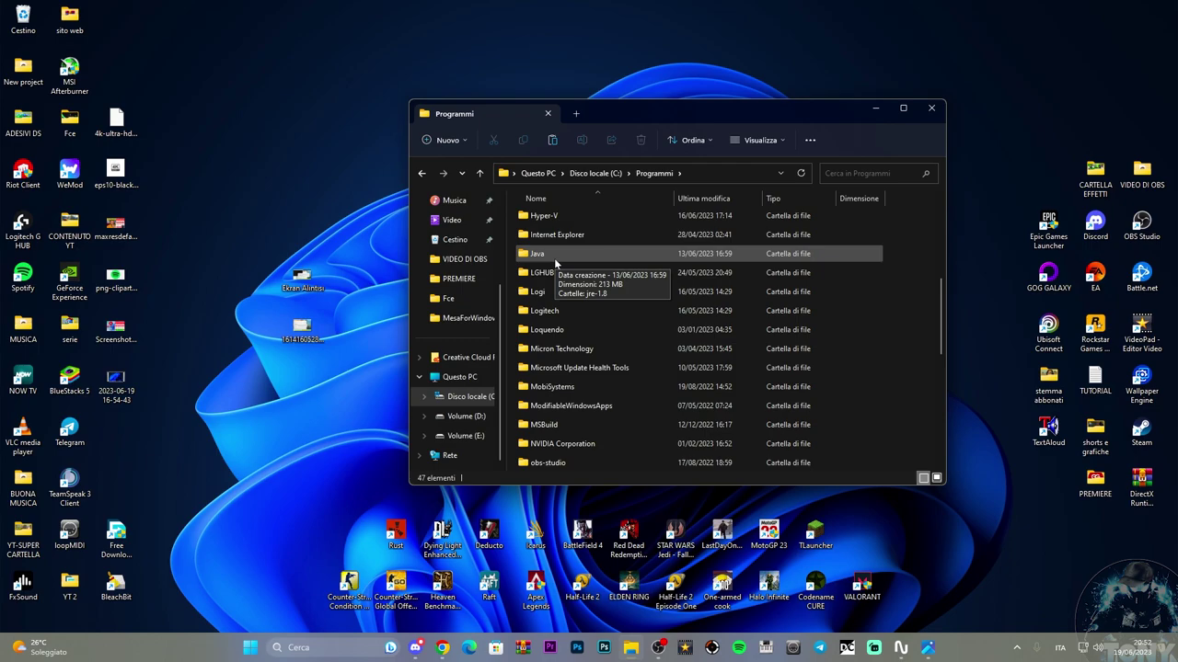
pyautogui.click(304, 648)
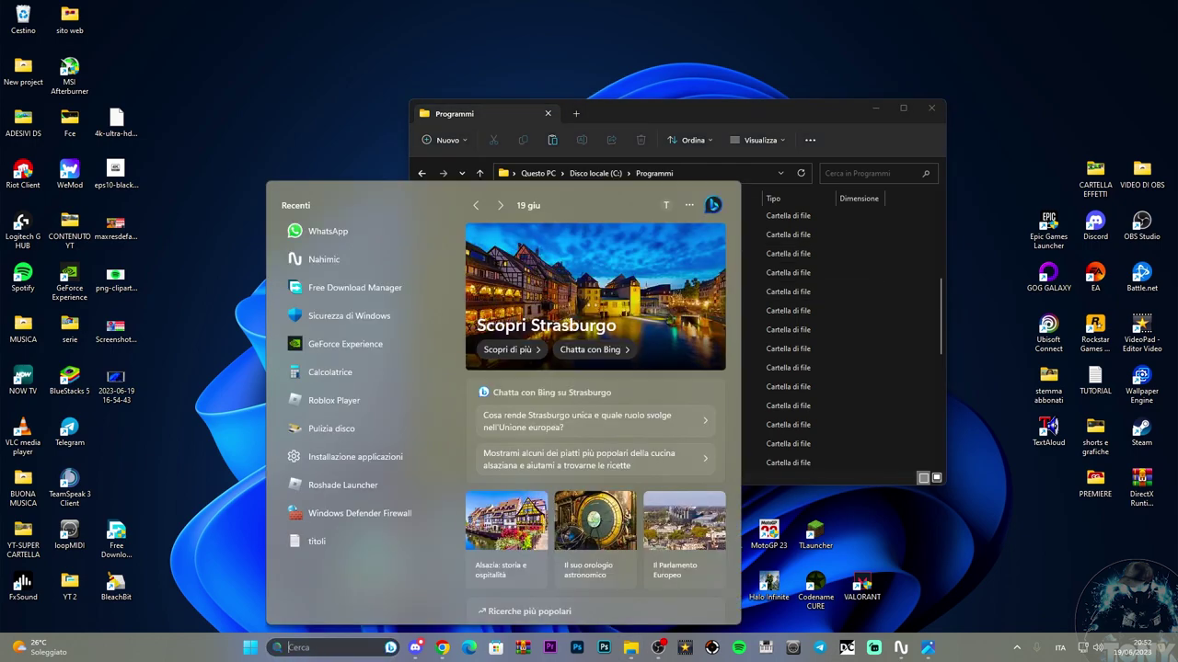
pyautogui.write('java')
pyautogui.press('Return')
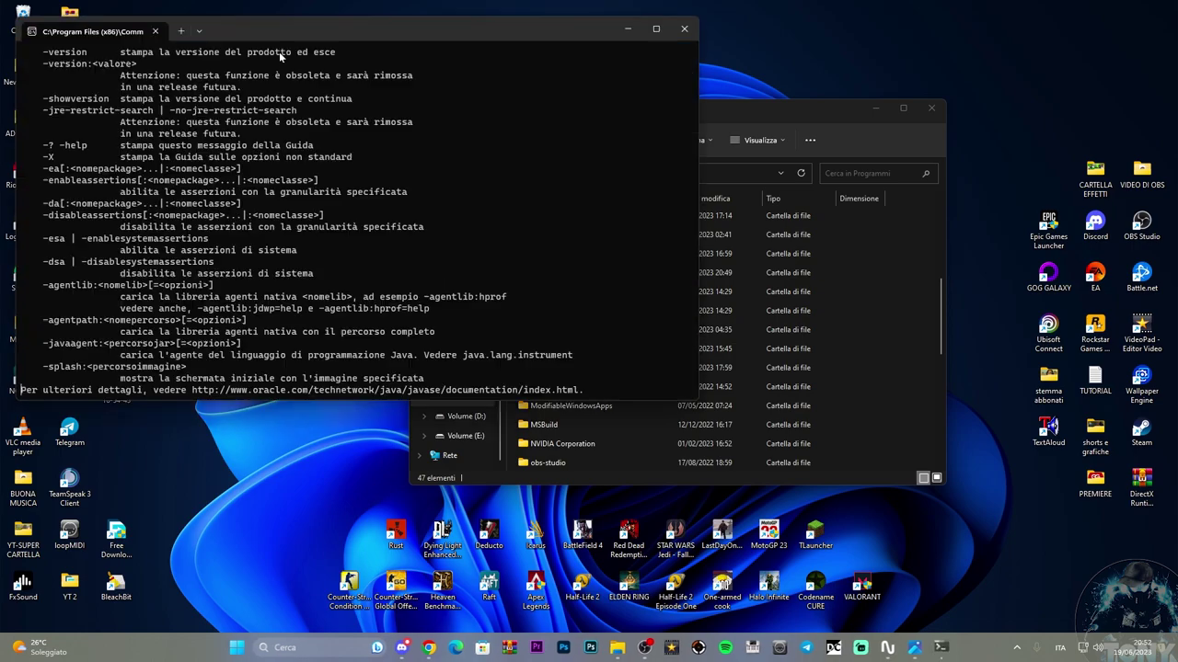
# - Find the Java Control Panel with a system search for "java", view its update settings and close it
pyautogui.moveTo(442, 647)
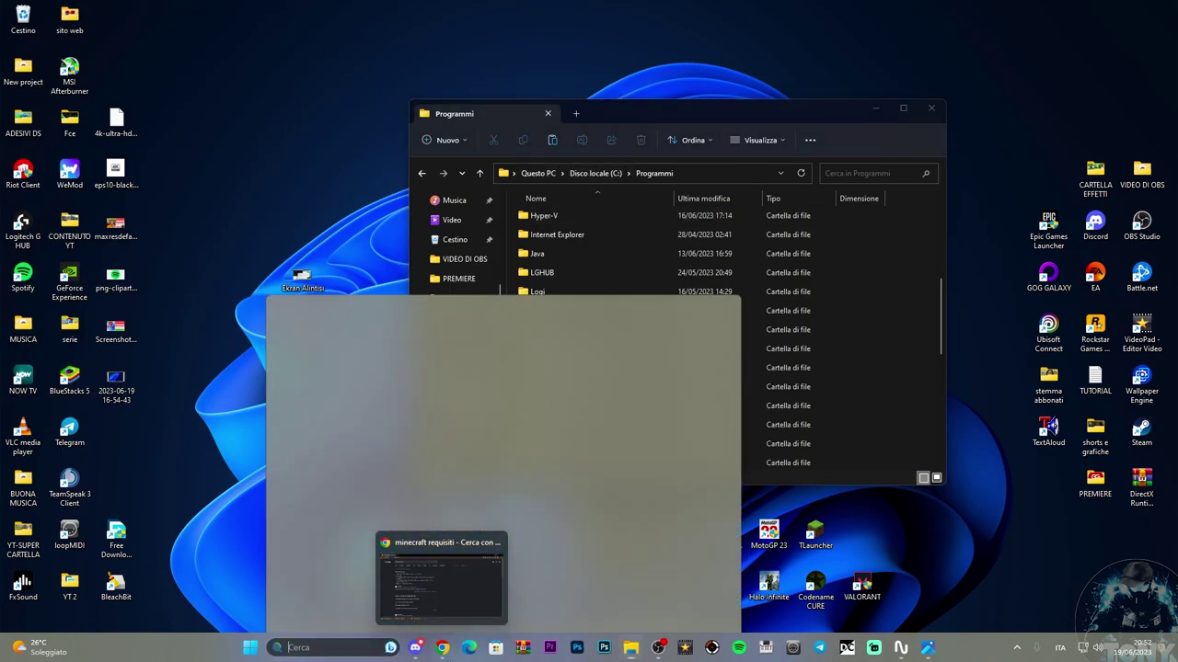
pyautogui.write('j')
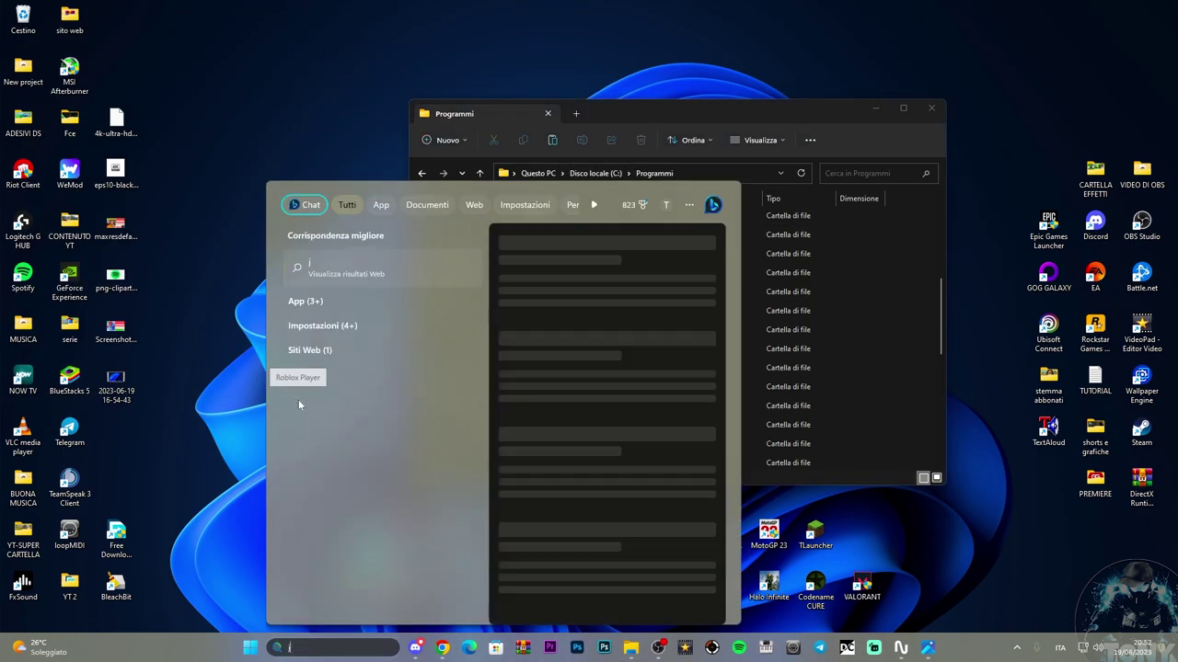
pyautogui.write('ava')
pyautogui.click(337, 328)
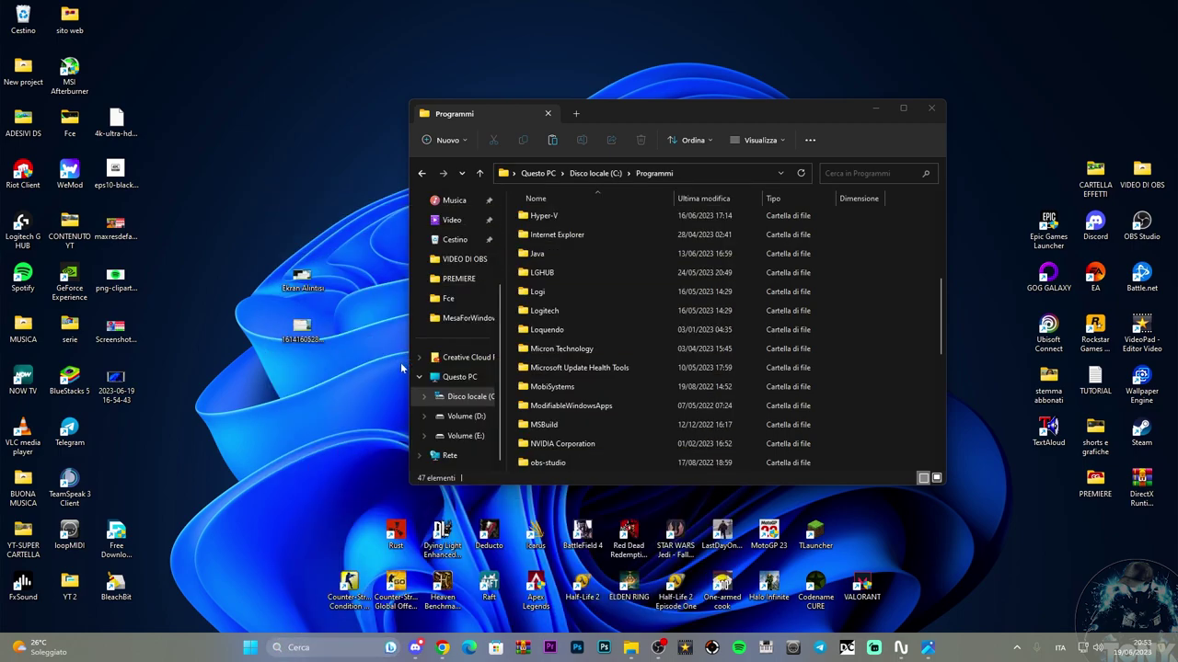
pyautogui.moveTo(586, 127); pyautogui.dragTo(246, 115)
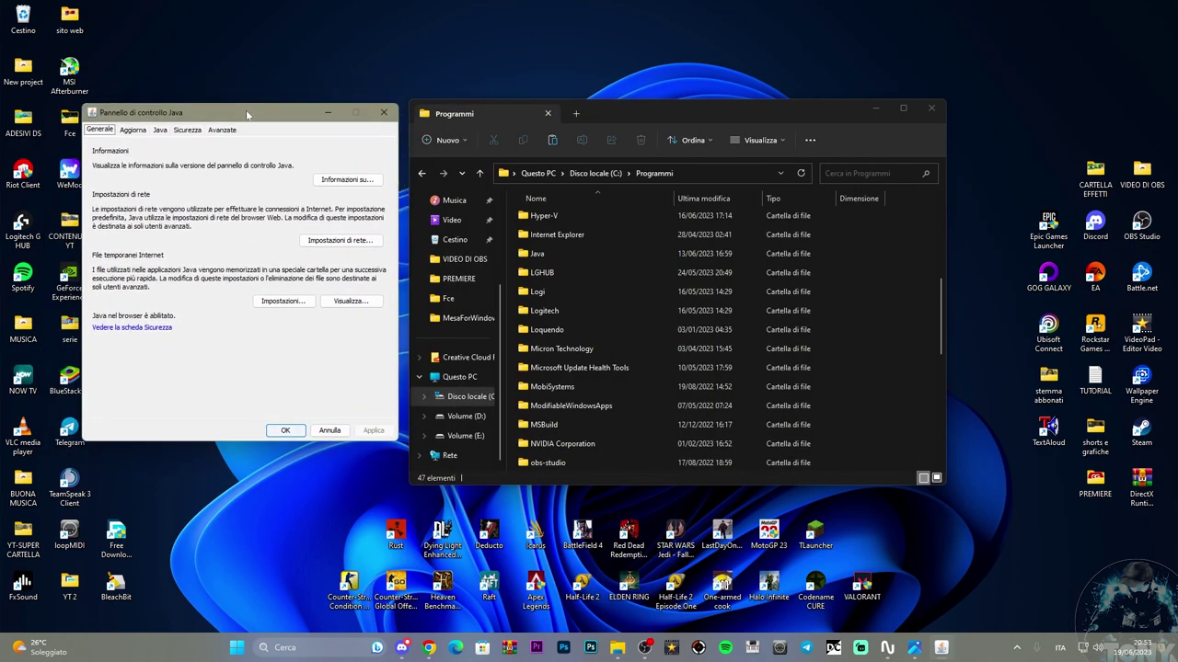
pyautogui.click(130, 134)
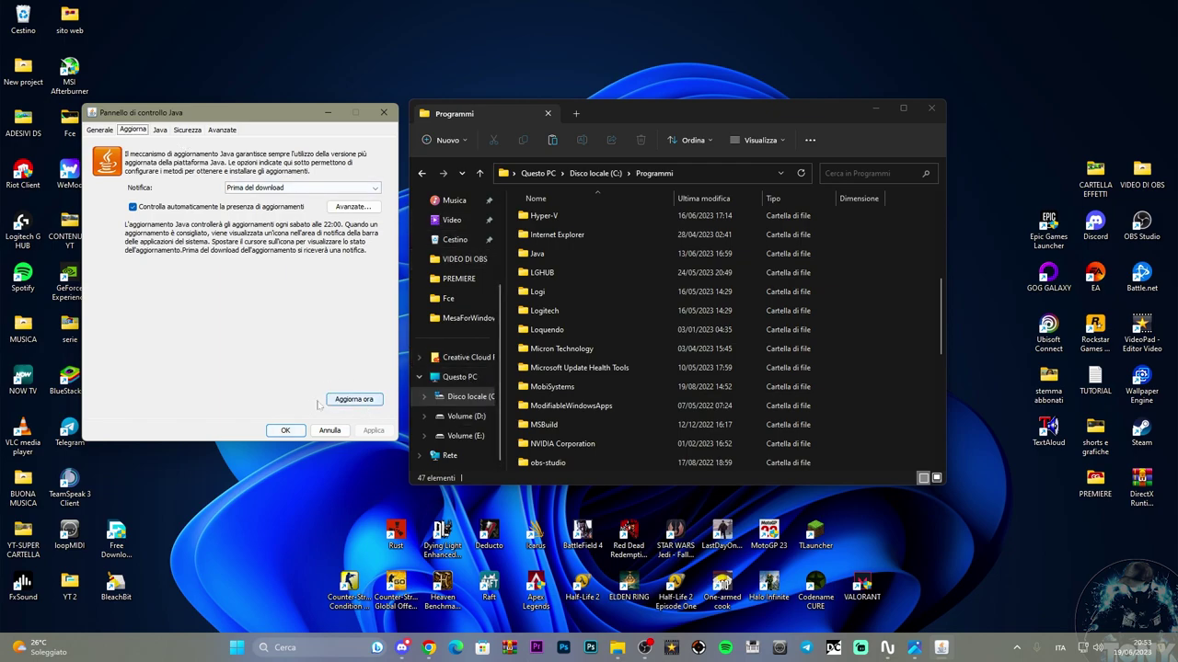
pyautogui.click(385, 113)
# - Open the bin folder of jre-1.8 inside the Java folder
pyautogui.moveTo(633, 106); pyautogui.dragTo(613, 103)
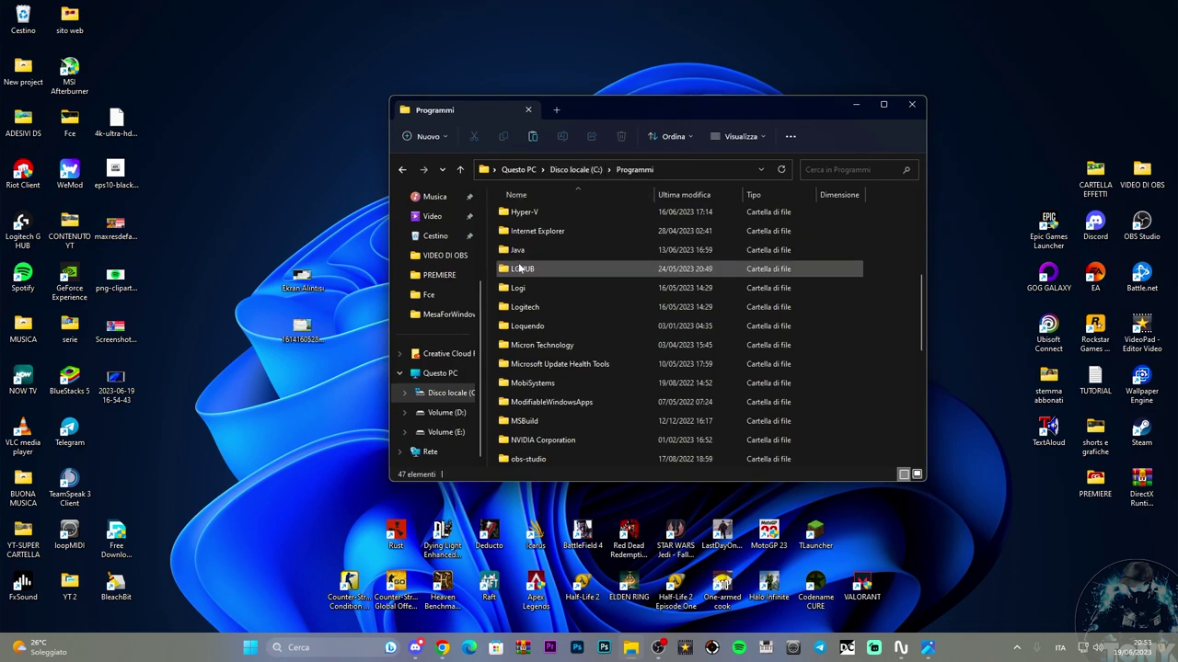
pyautogui.doubleClick(538, 250)
pyautogui.doubleClick(545, 214)
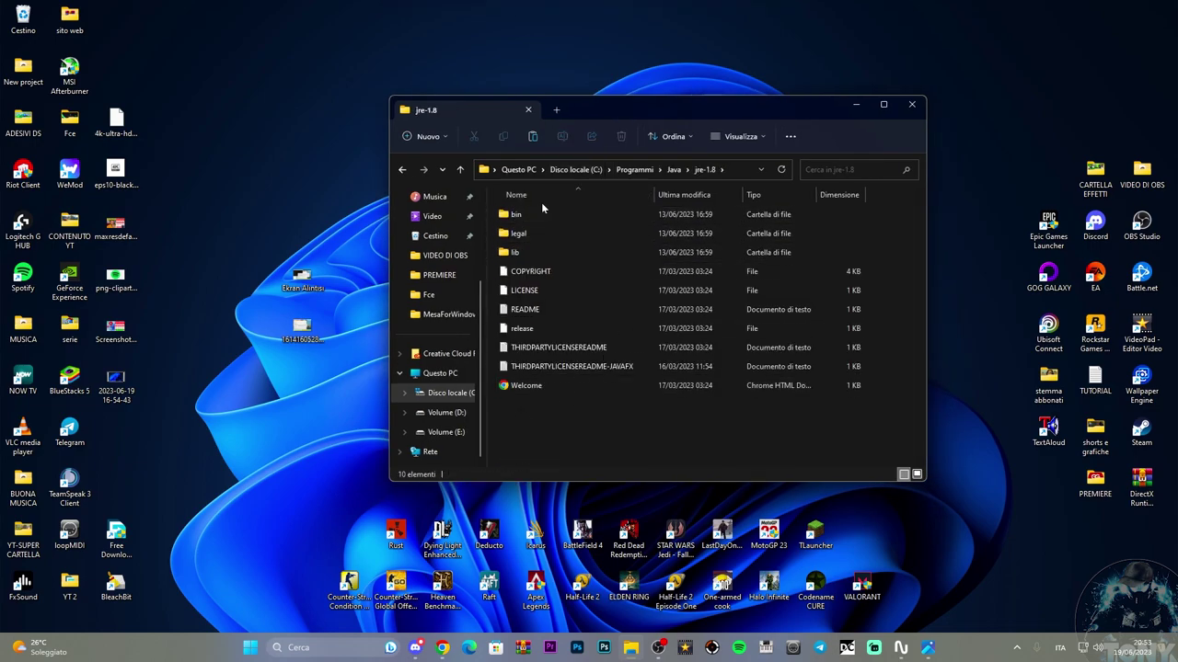
pyautogui.doubleClick(561, 215)
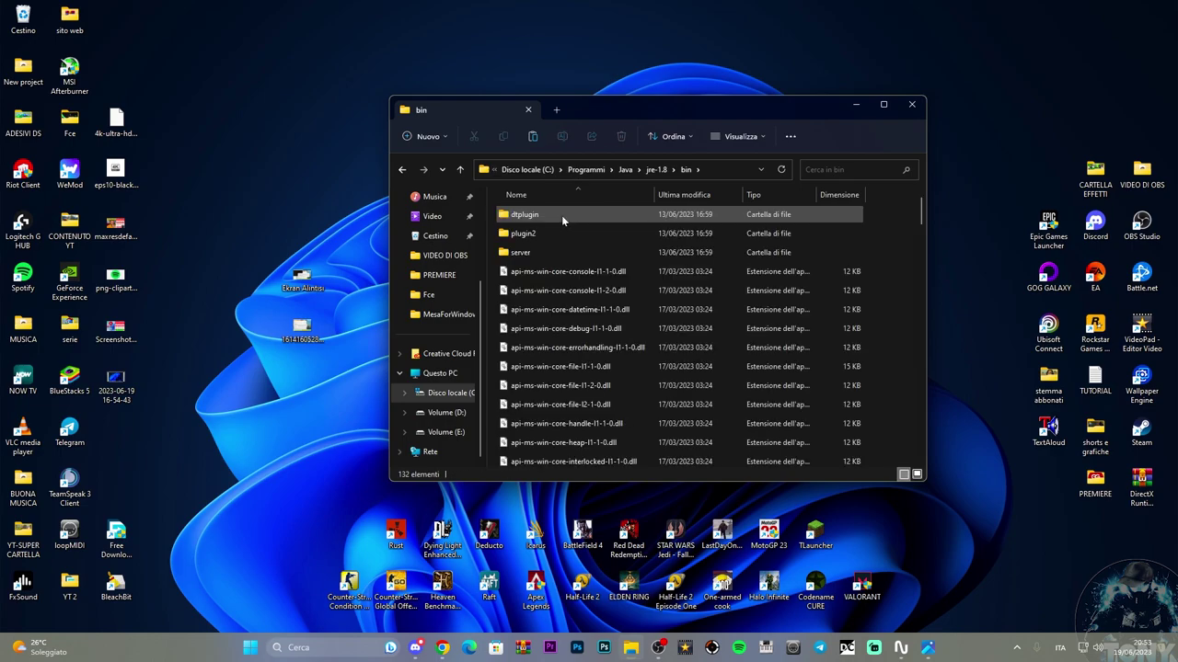
# - Paste the copied opengl32.dll into the jre-1.8 bin folder, granting administrator permission for the copy
pyautogui.moveTo(720, 114); pyautogui.dragTo(606, 99)
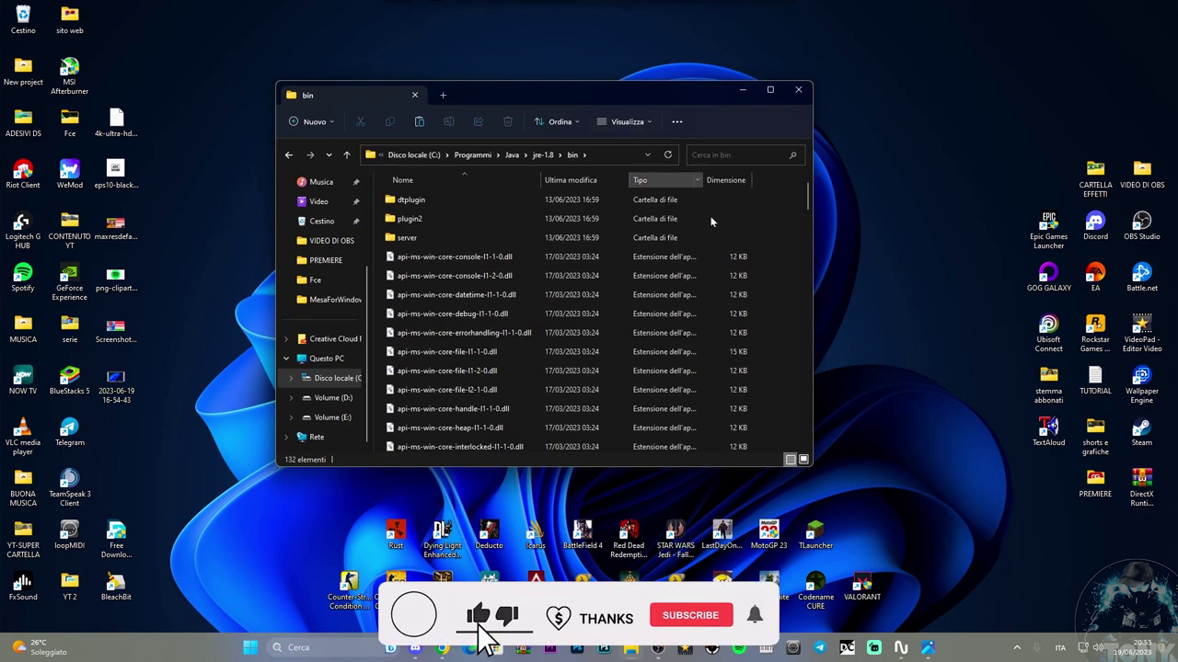
pyautogui.rightClick(789, 333)
pyautogui.click(835, 523)
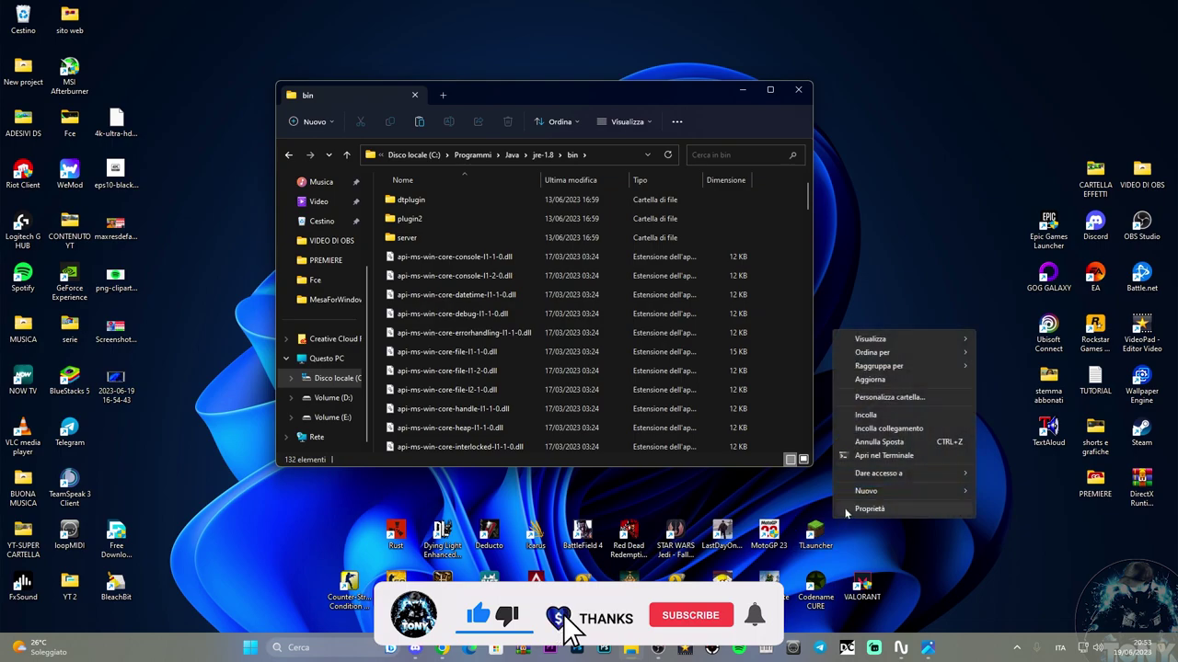
pyautogui.click(862, 414)
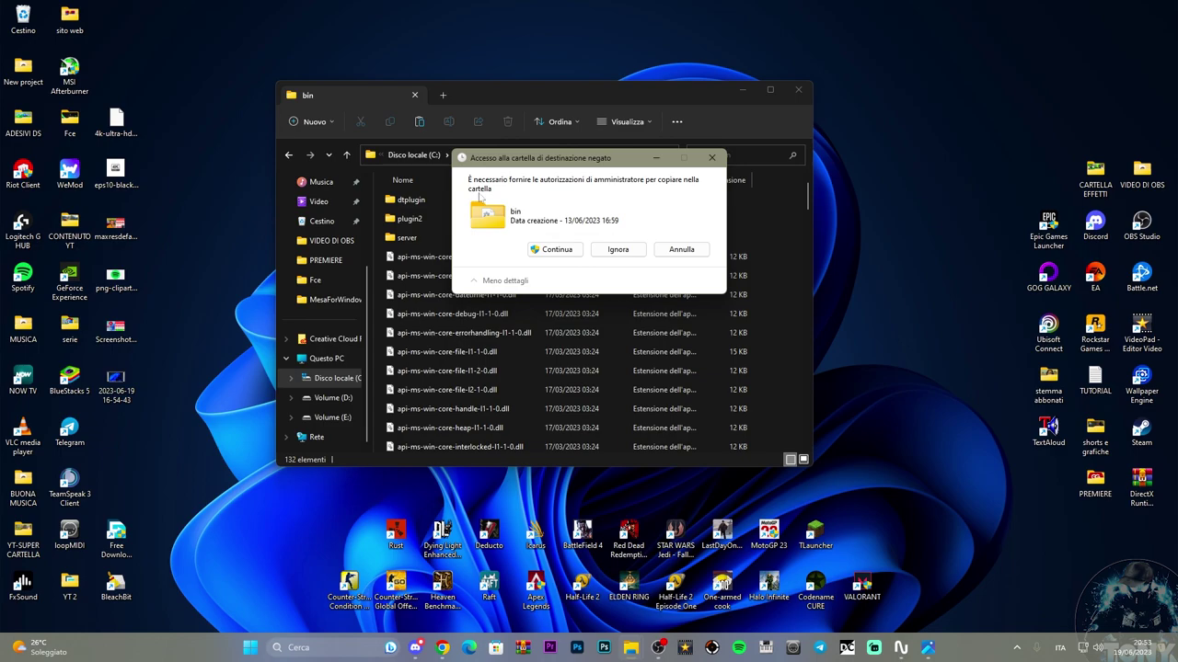
pyautogui.click(563, 250)
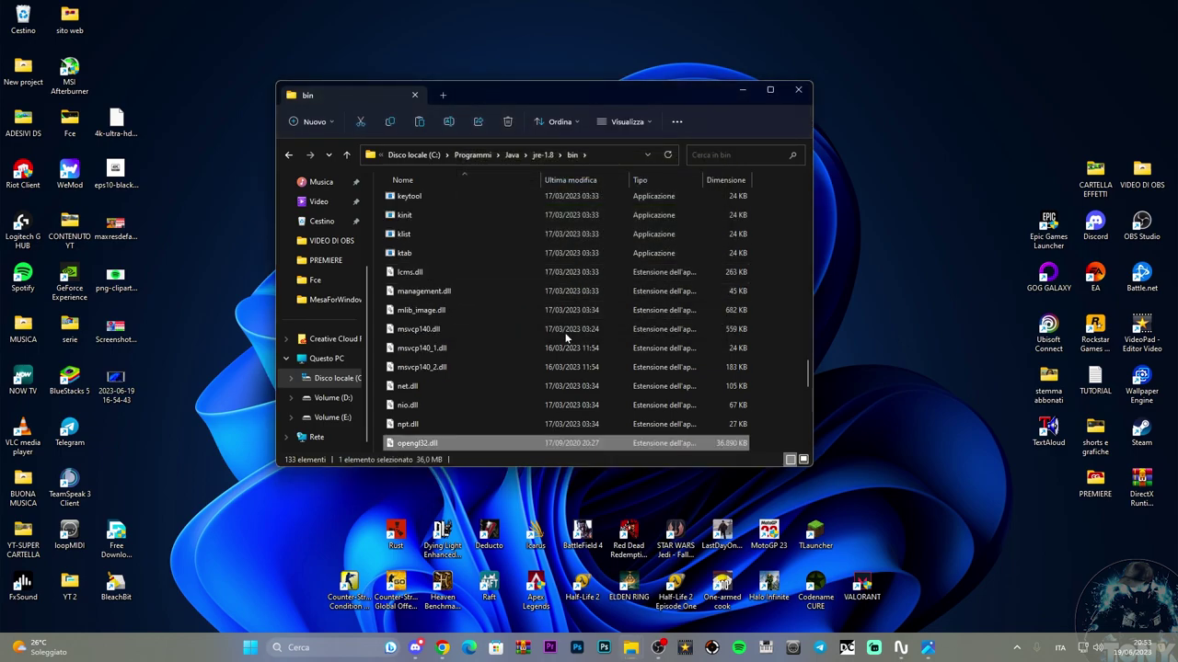
pyautogui.moveTo(430, 453)
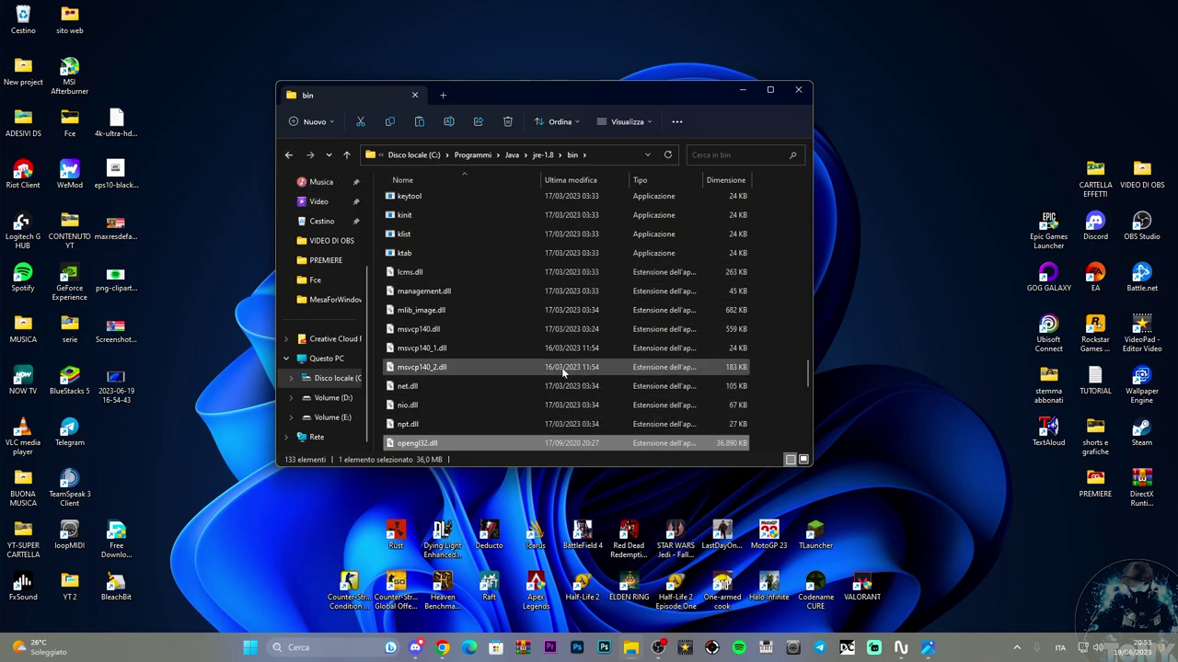
# - Go to the System32 folder inside Windows on Disco locale (C:)
pyautogui.click(326, 358)
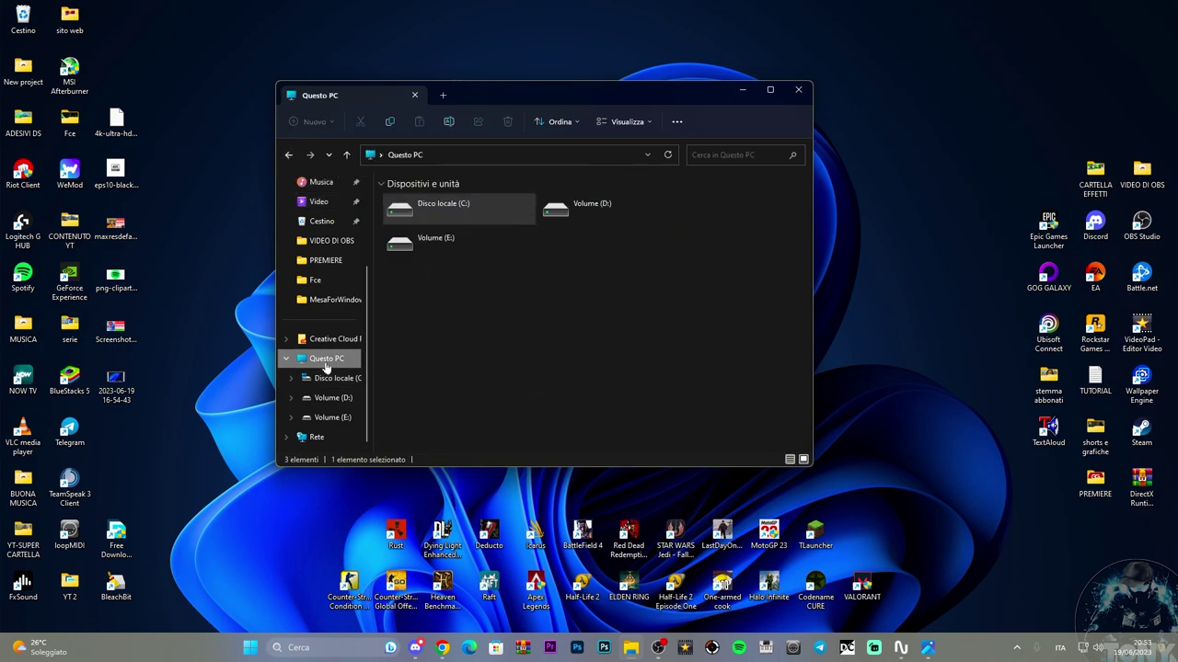
pyautogui.doubleClick(470, 206)
pyautogui.doubleClick(418, 373)
pyautogui.scroll(-20, 446, 320)
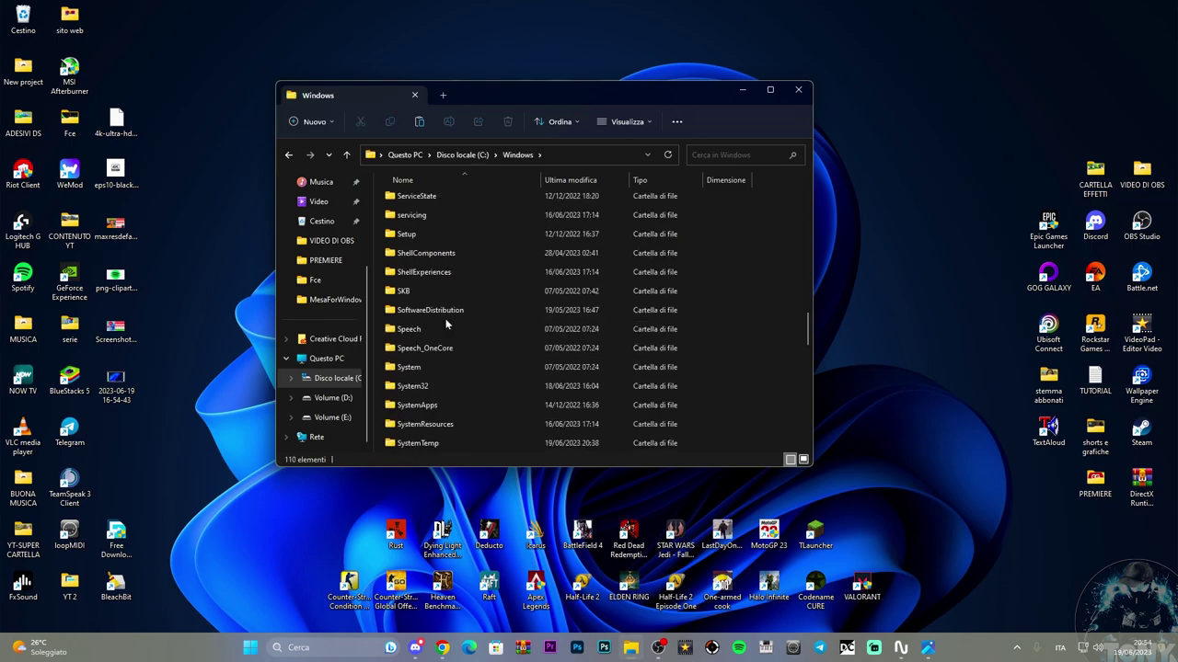
pyautogui.doubleClick(411, 387)
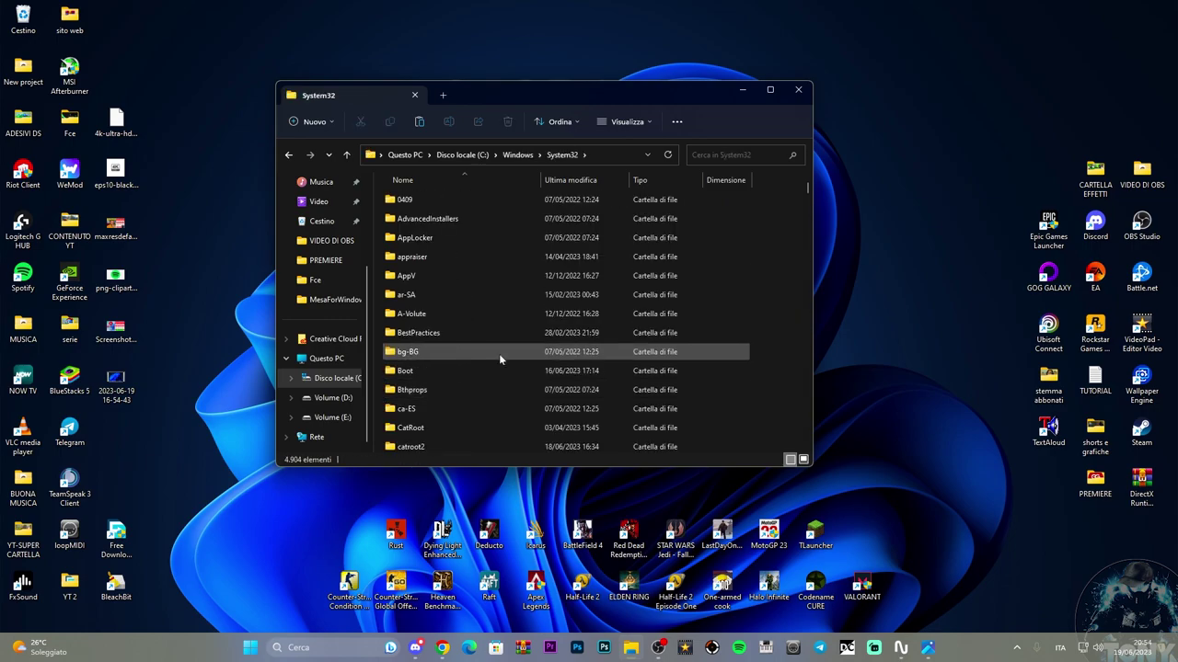
# - Try to paste the copied opengl32.dll into the System32 folder
pyautogui.moveTo(807, 191); pyautogui.dragTo(806, 235)
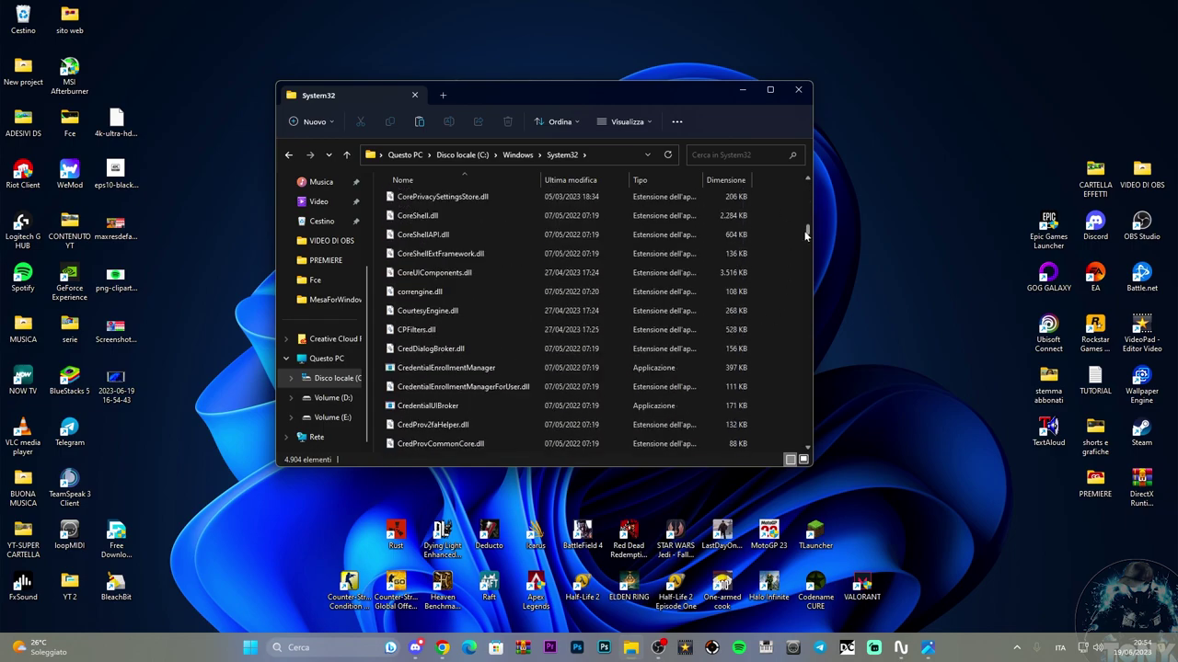
pyautogui.rightClick(787, 281)
pyautogui.click(832, 453)
# - Reopen System32 from the Windows folder, locate and select its opengl32.dll, and close the window
pyautogui.hotkey('alt', 'Up')
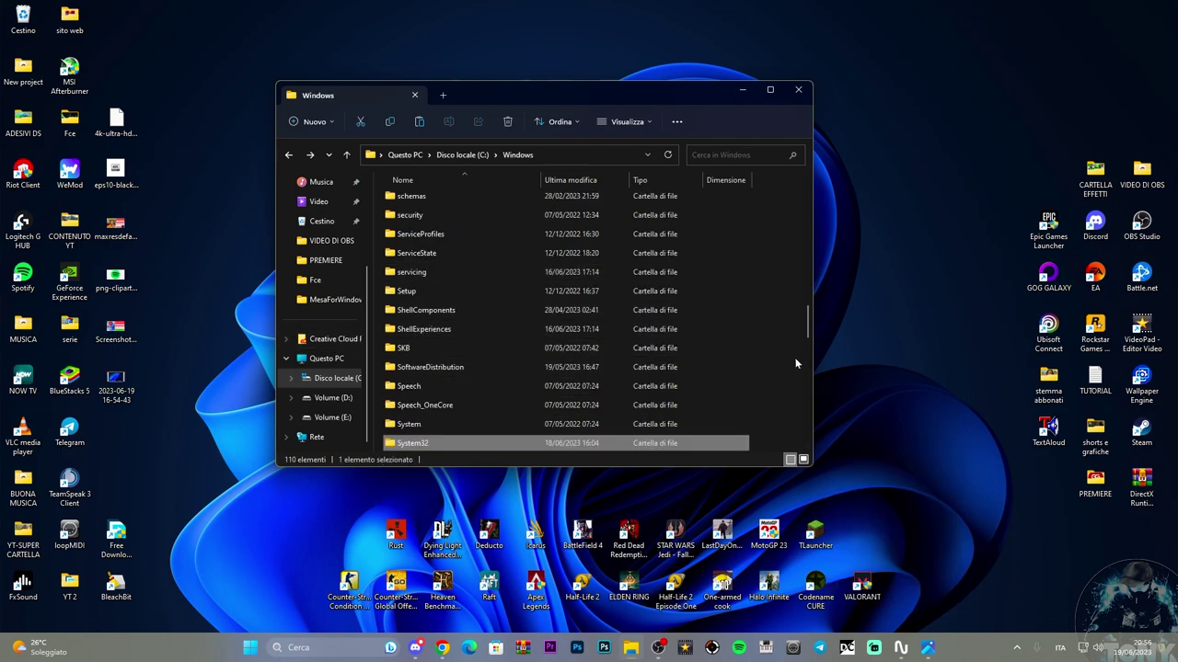
pyautogui.doubleClick(471, 441)
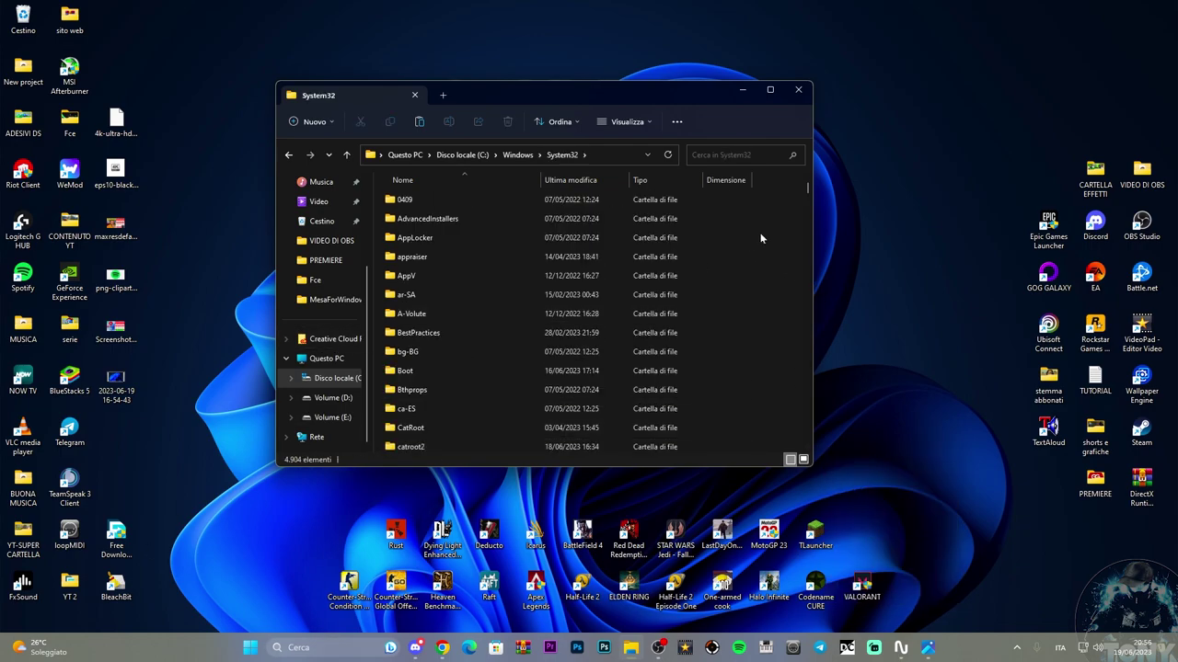
pyautogui.scroll(-20, 763, 230)
pyautogui.scroll(-20, 737, 270)
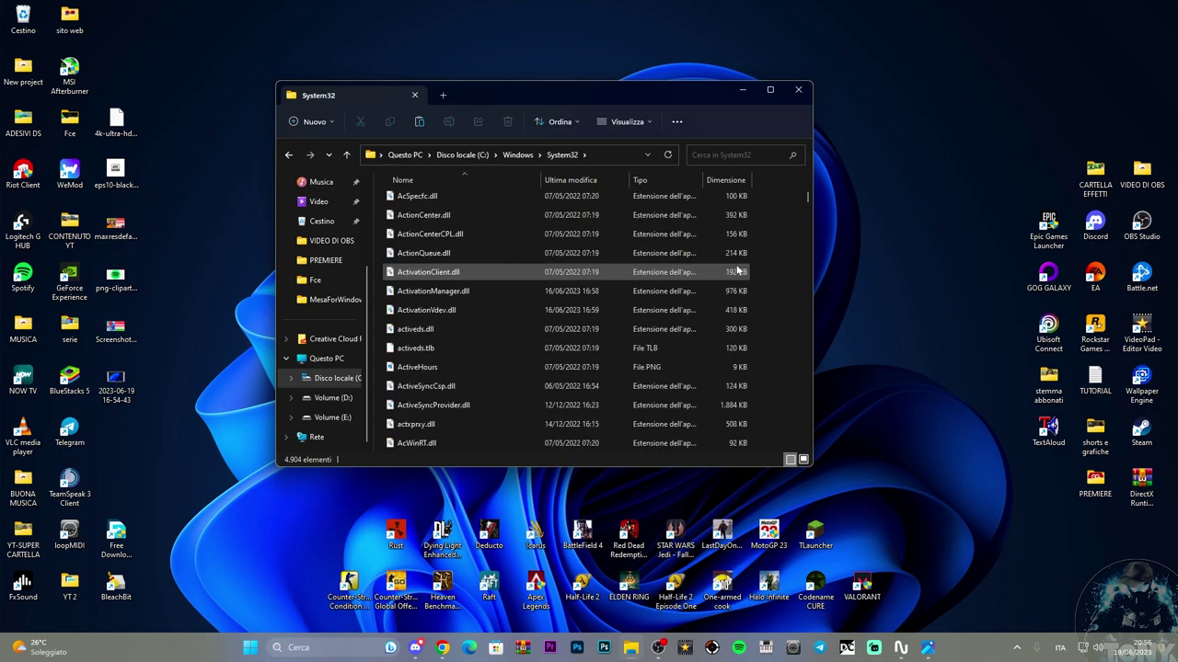
pyautogui.scroll(-20, 737, 270)
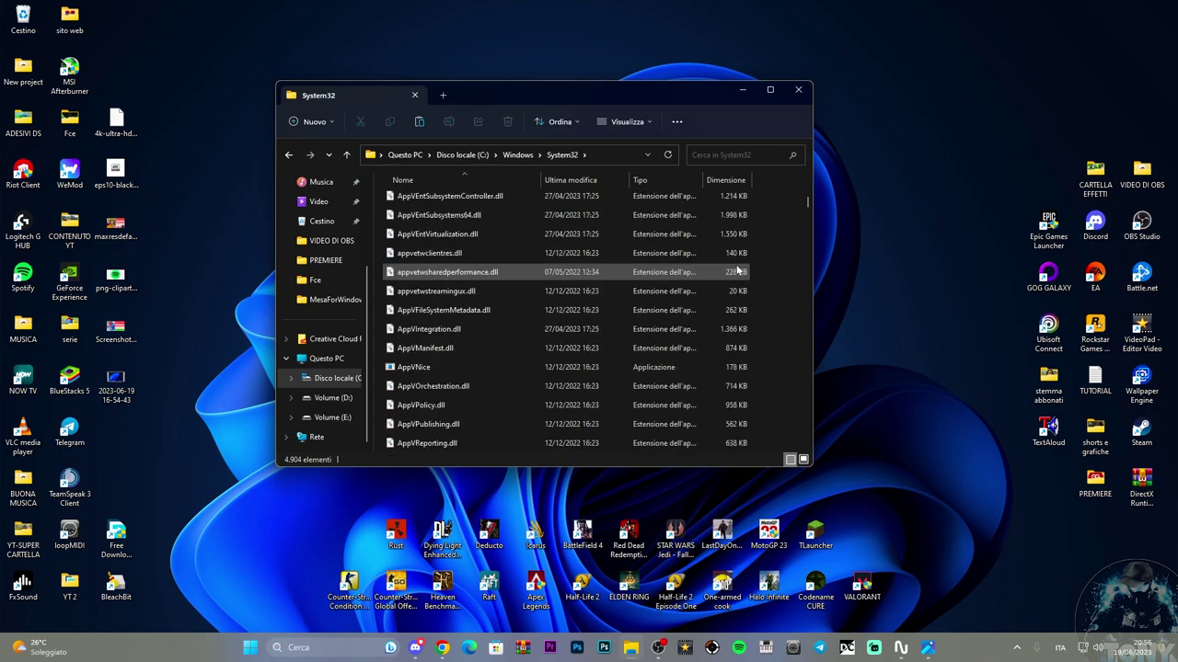
pyautogui.scroll(-20, 737, 270)
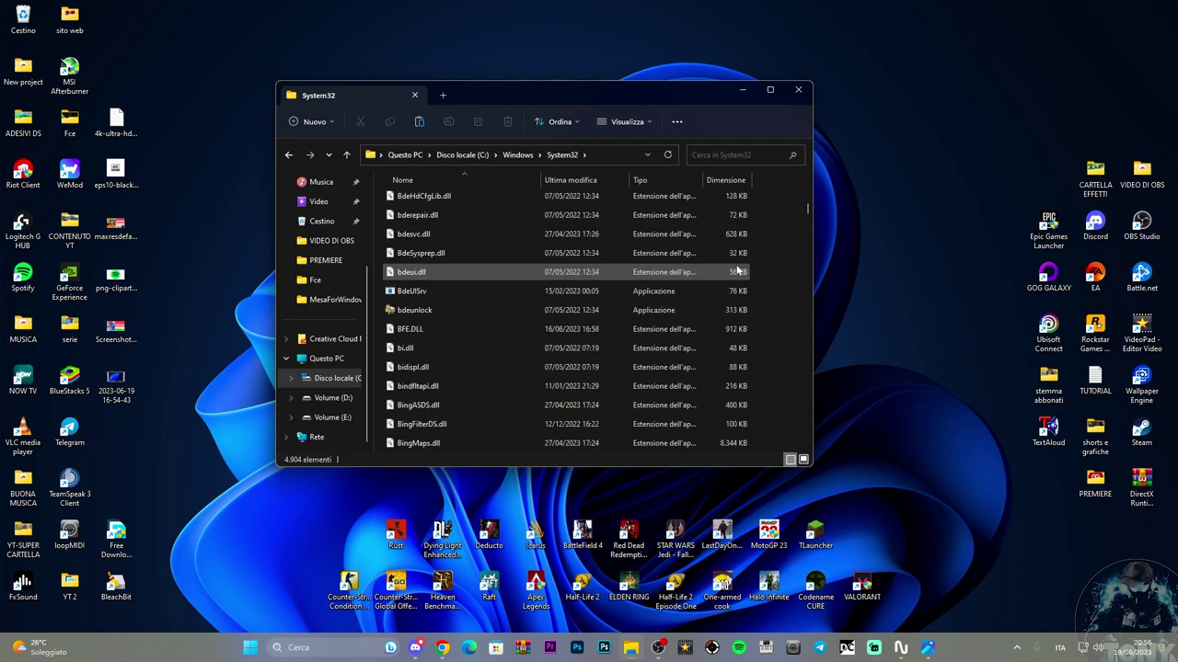
pyautogui.scroll(-8, 737, 270)
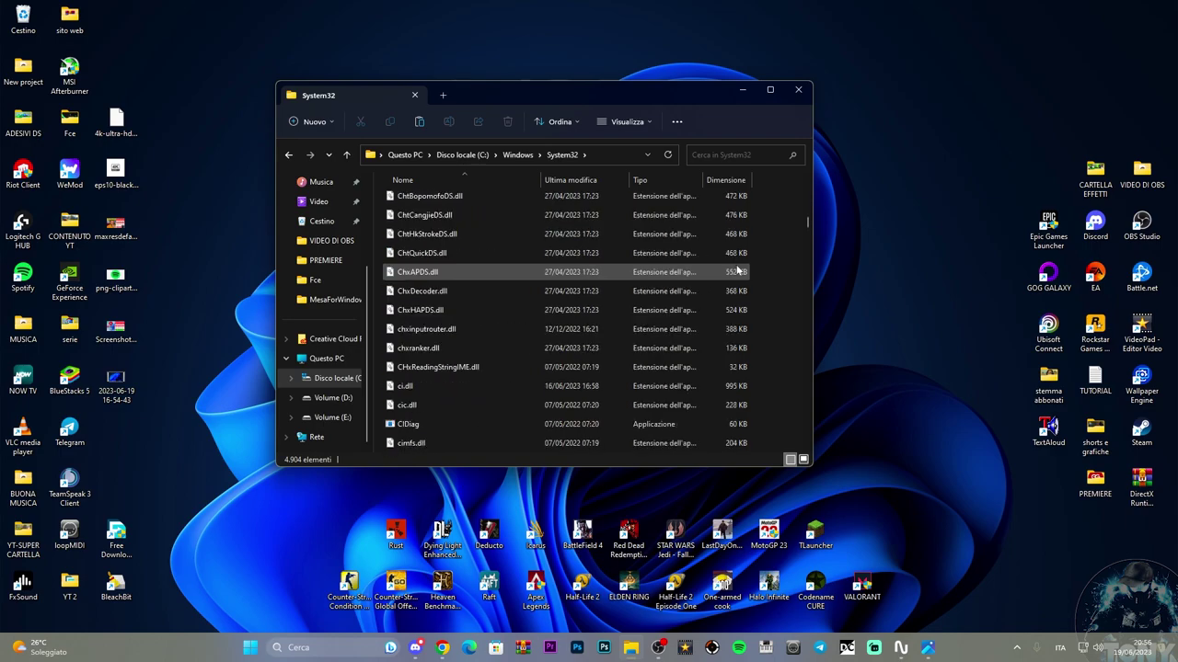
pyautogui.scroll(-20, 737, 270)
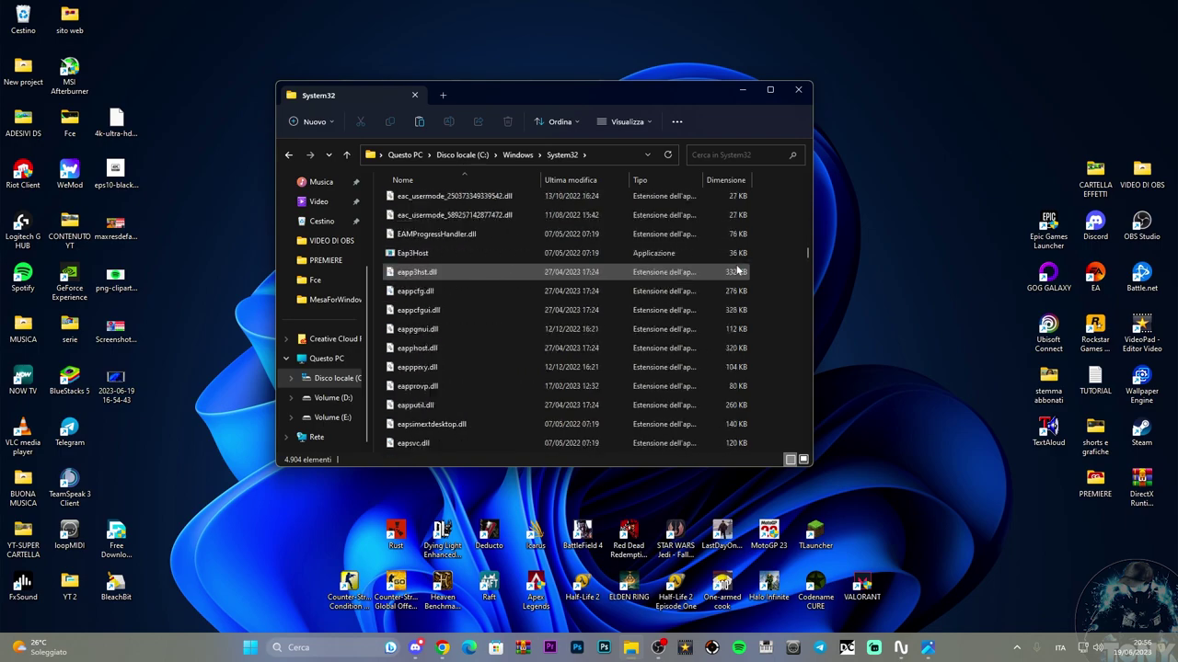
pyautogui.scroll(-20, 737, 270)
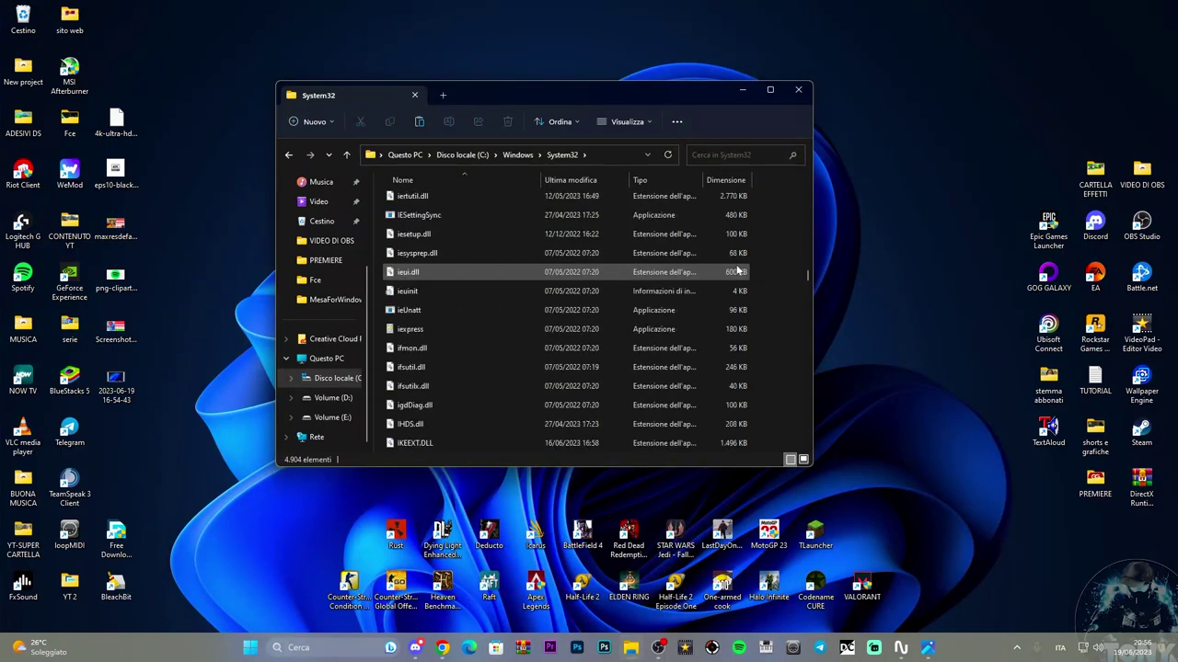
pyautogui.scroll(-20, 737, 270)
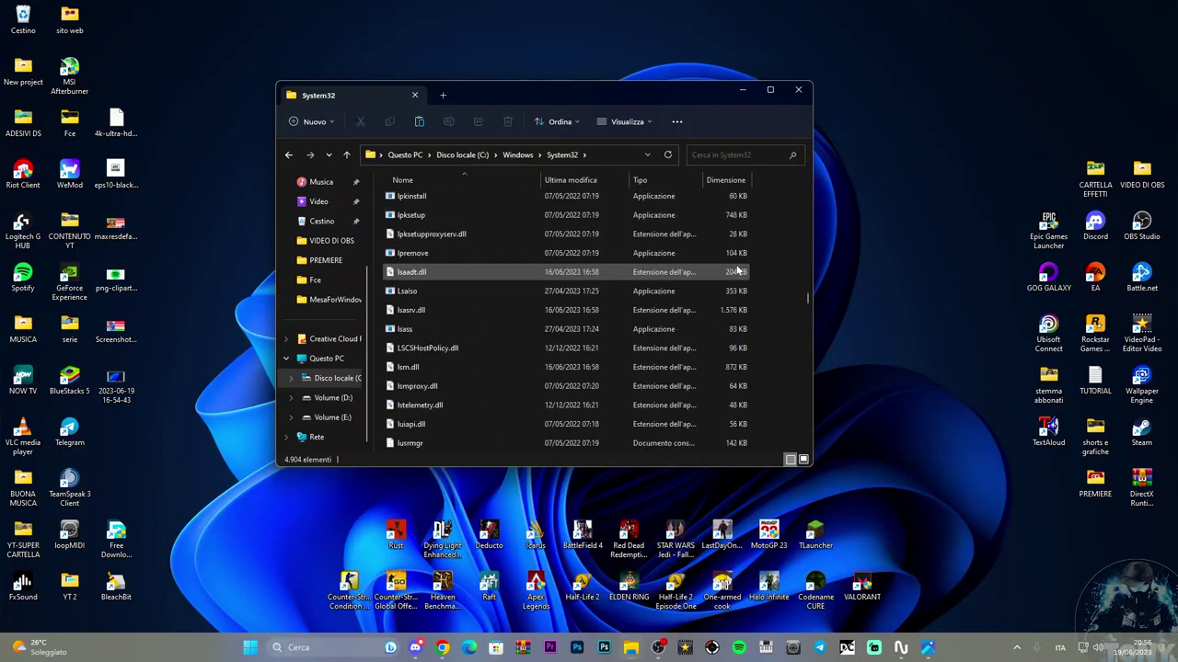
pyautogui.scroll(-20, 737, 270)
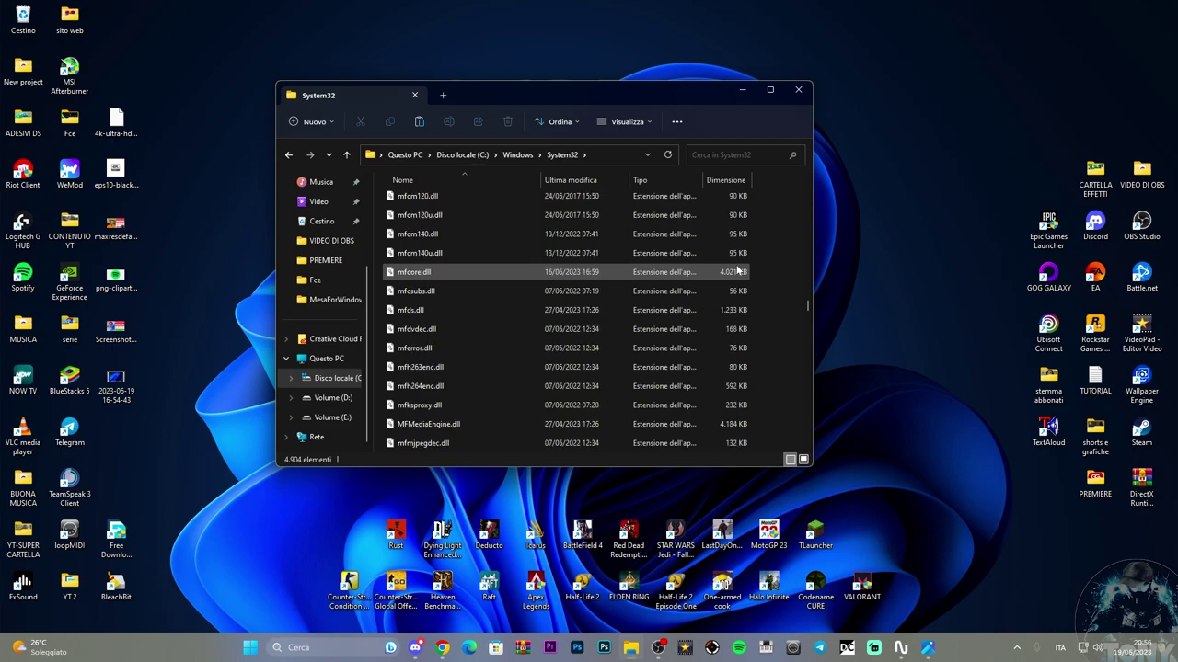
pyautogui.scroll(-20, 737, 269)
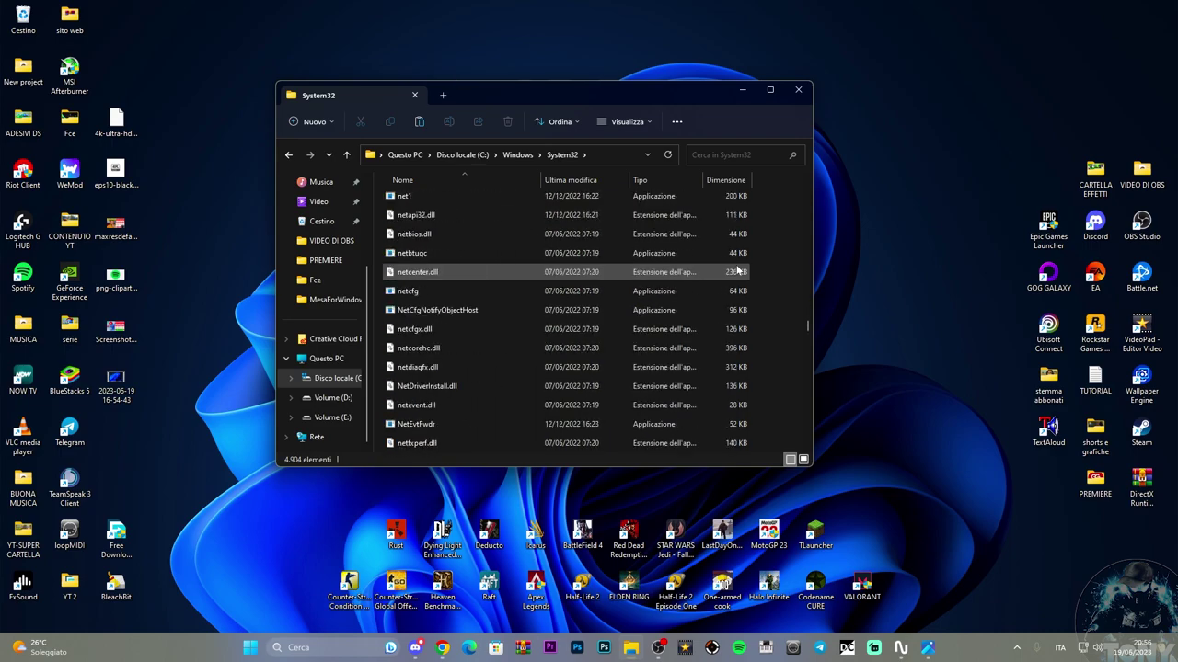
pyautogui.scroll(-12, 737, 270)
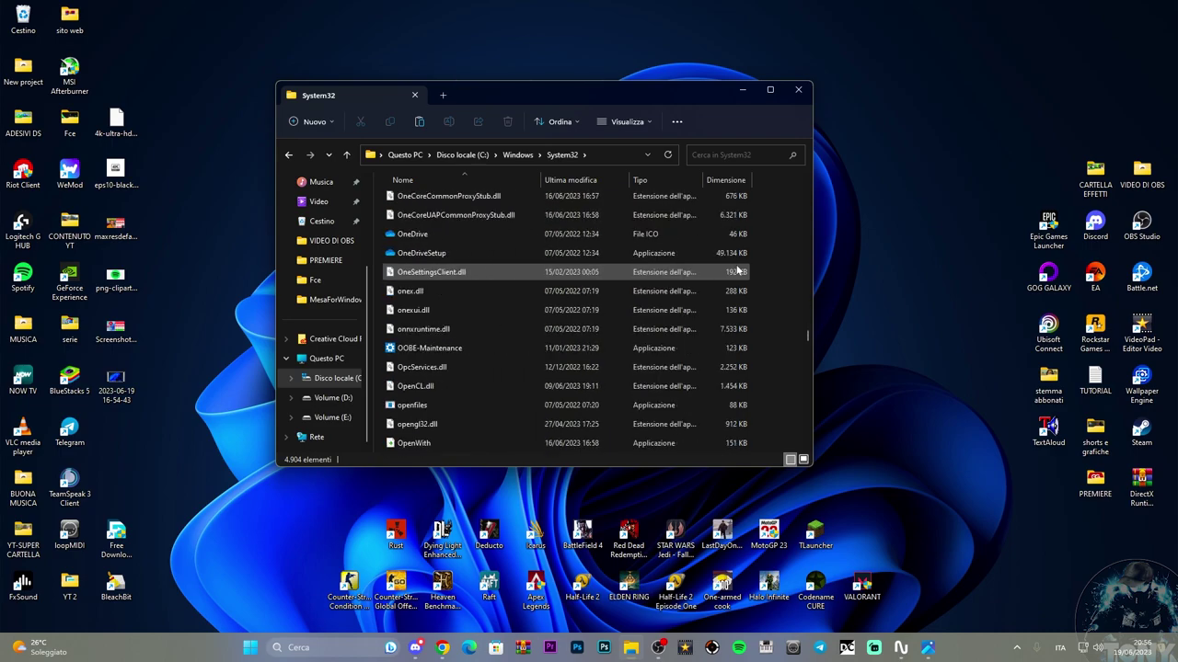
pyautogui.scroll(-2, 731, 274)
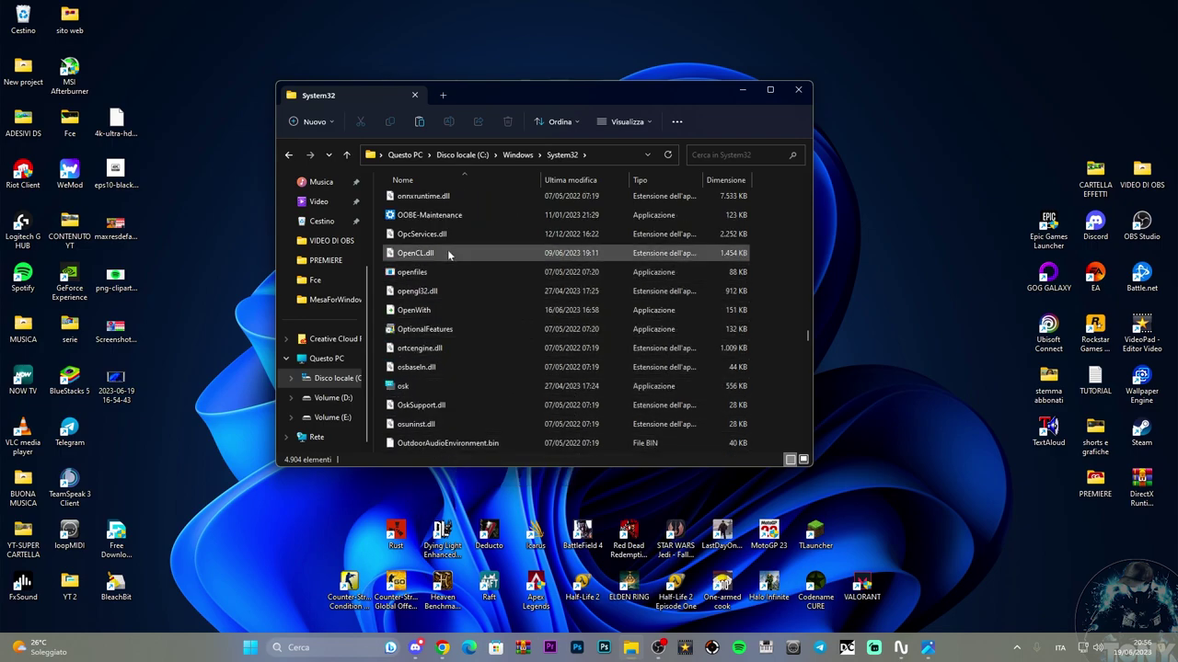
pyautogui.click(442, 293)
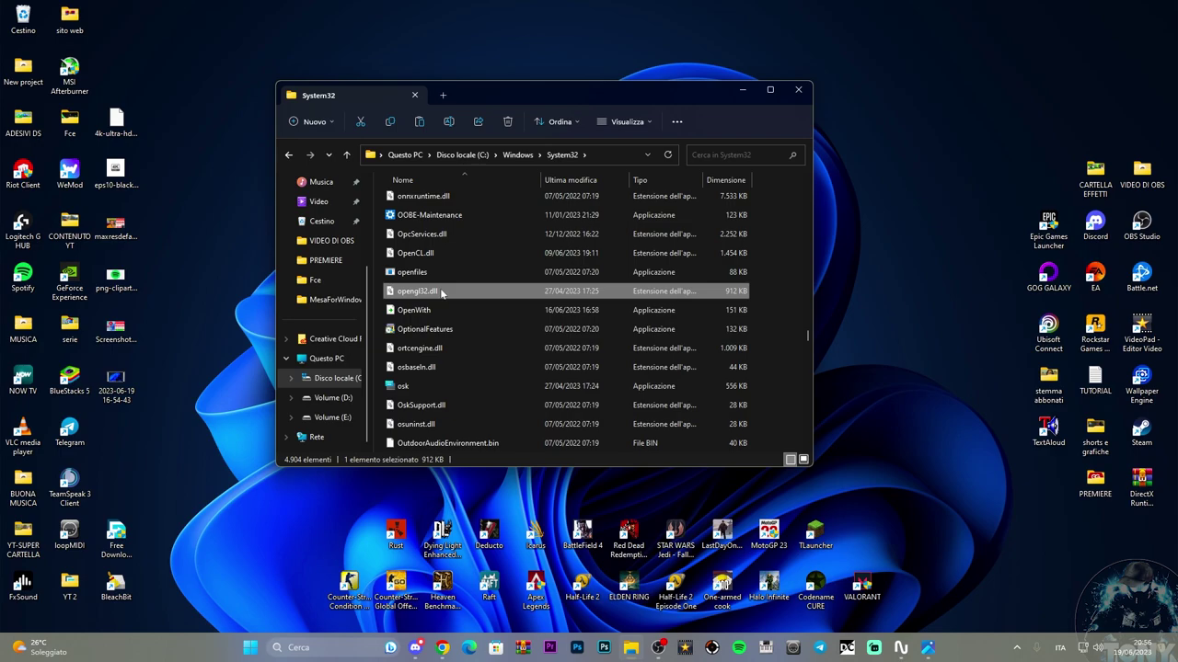
pyautogui.click(798, 90)
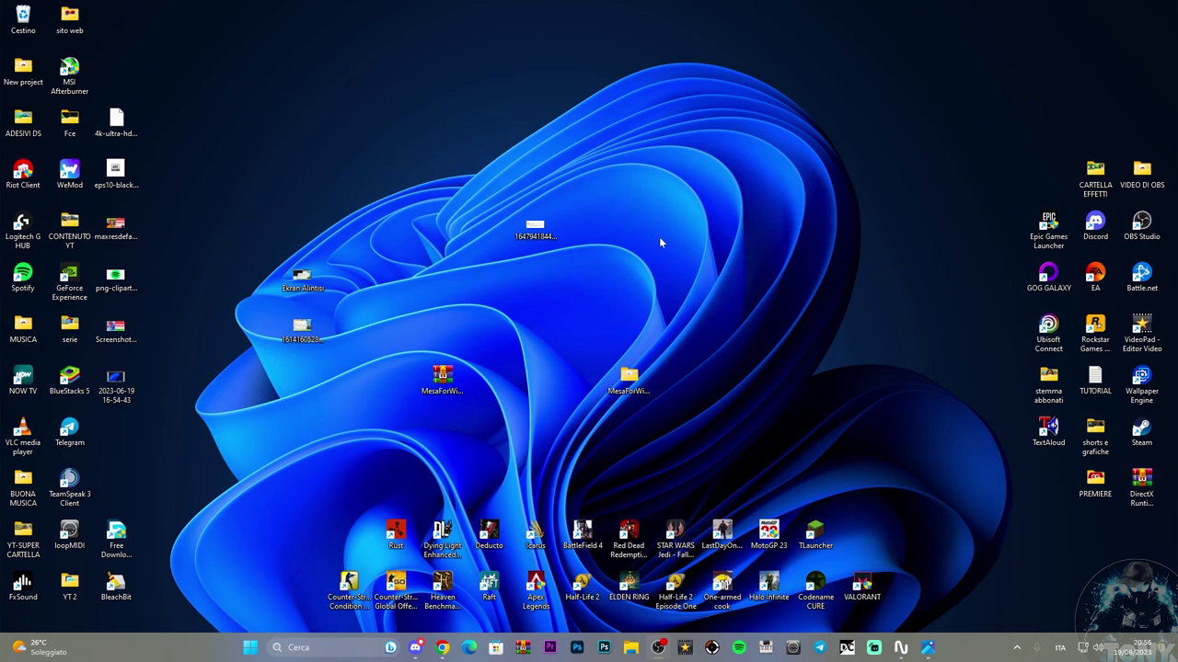
# - Move the MesaForWindows-x64-20.1.8 archive on the desktop next to the extracted Mesa folder
pyautogui.moveTo(442, 377); pyautogui.dragTo(582, 379)
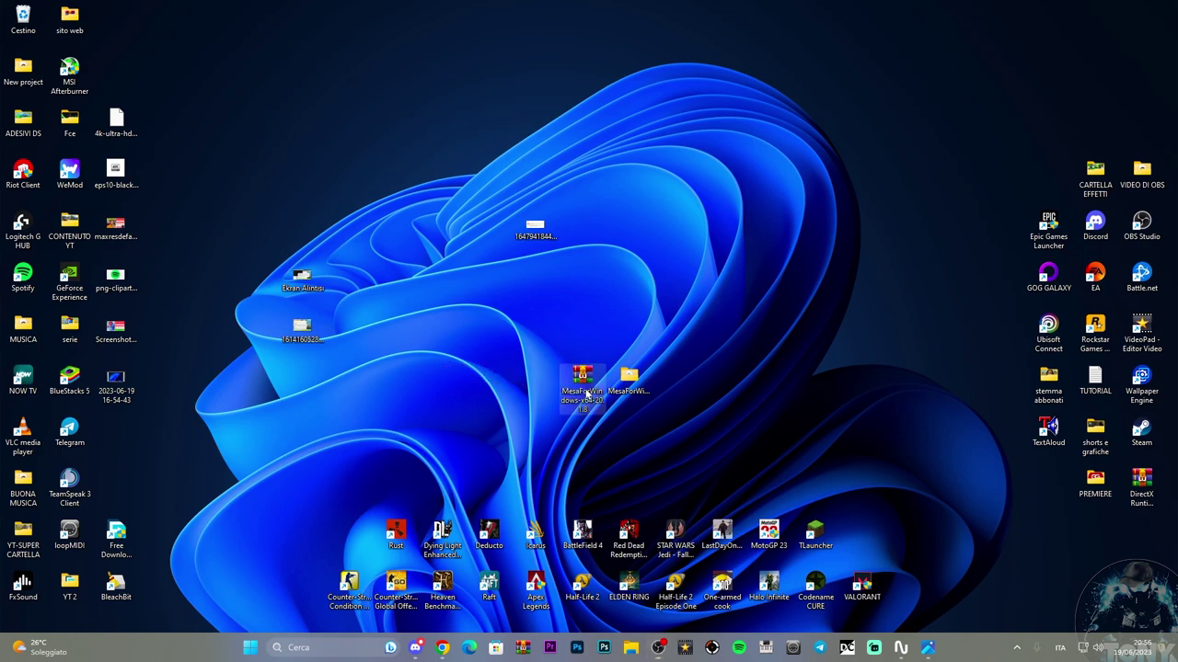